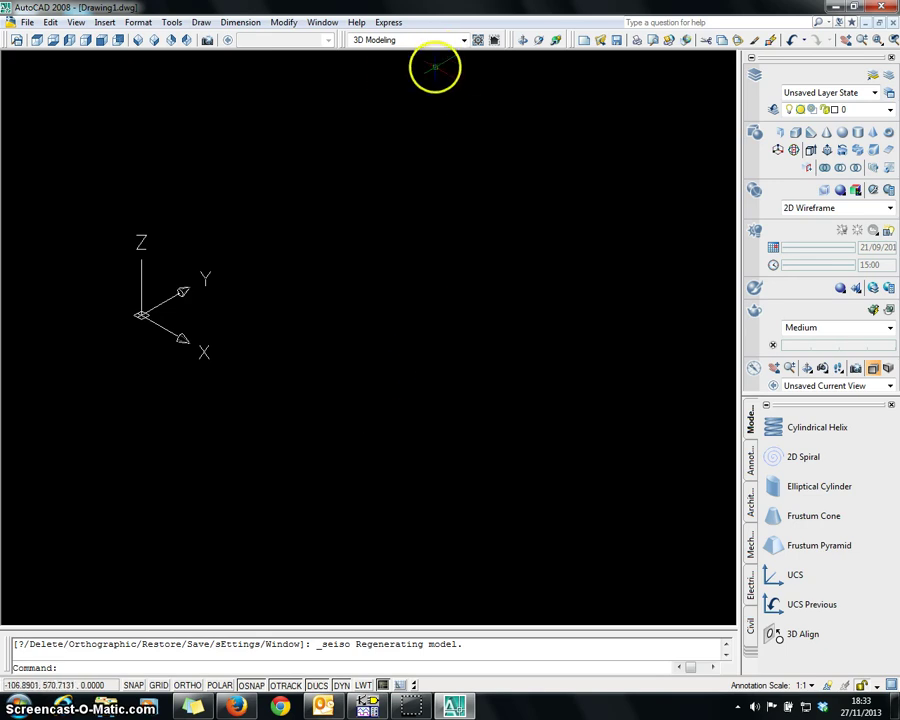
Step: Draw a 6-sided polygon circumscribed about a circle of radius 24
left_click(201, 22)
left_click(233, 152)
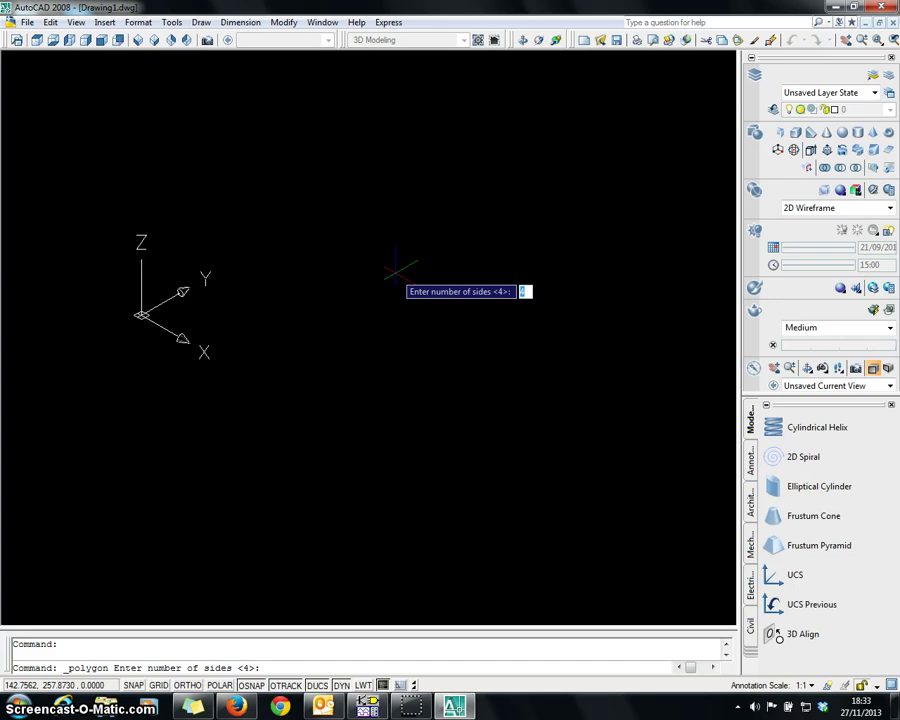
type("6")
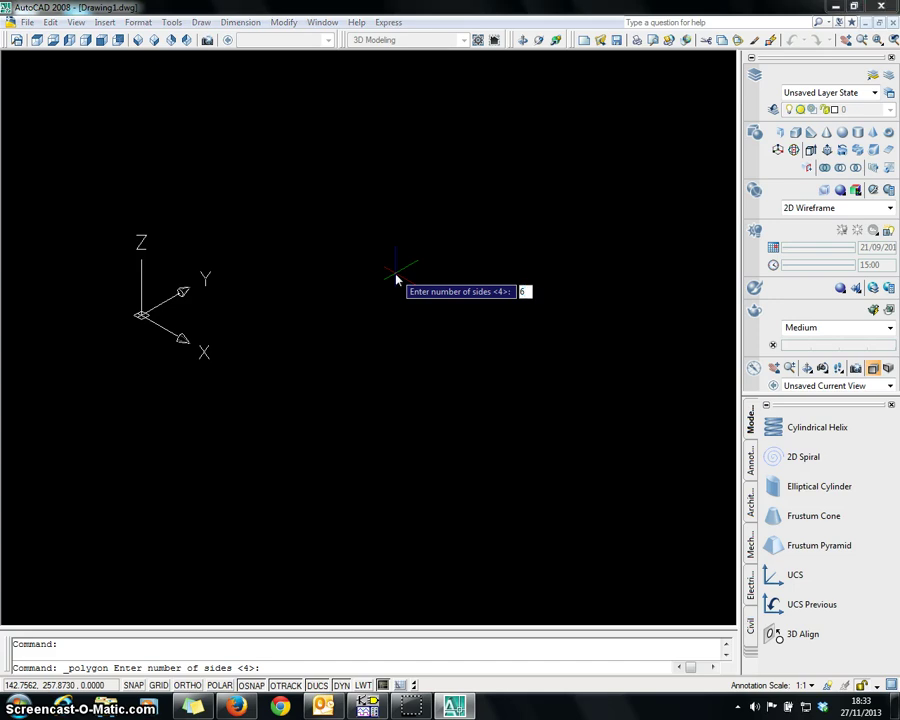
key("Return")
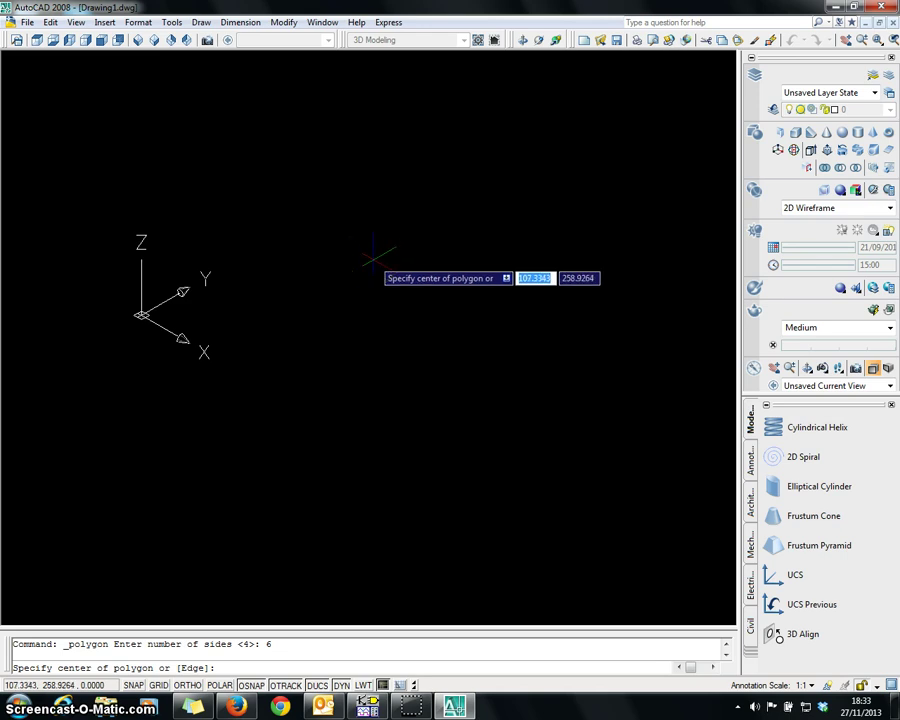
left_click(372, 258)
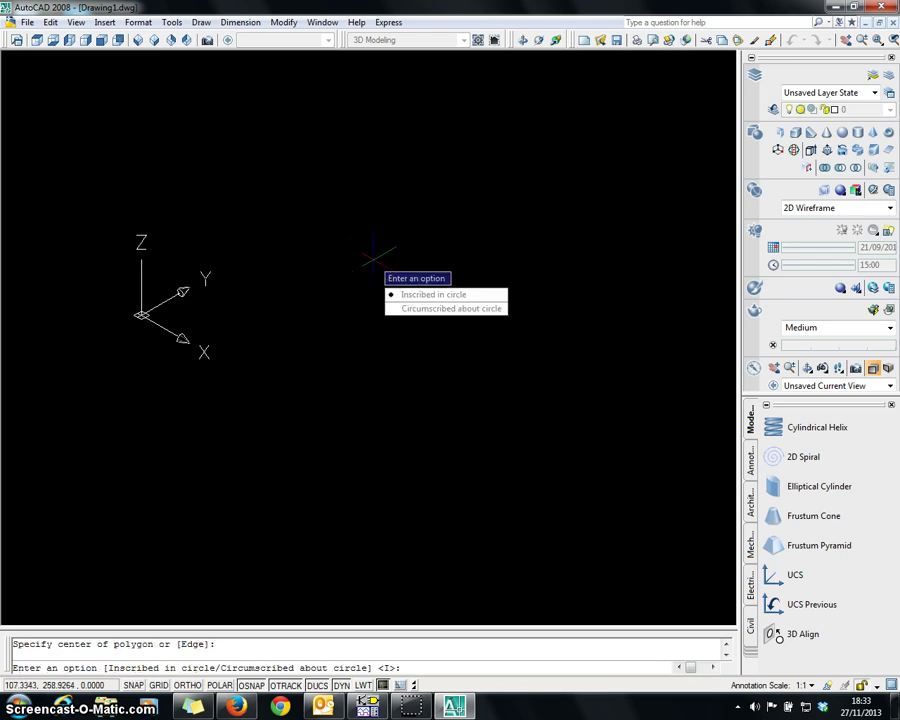
left_click(420, 310)
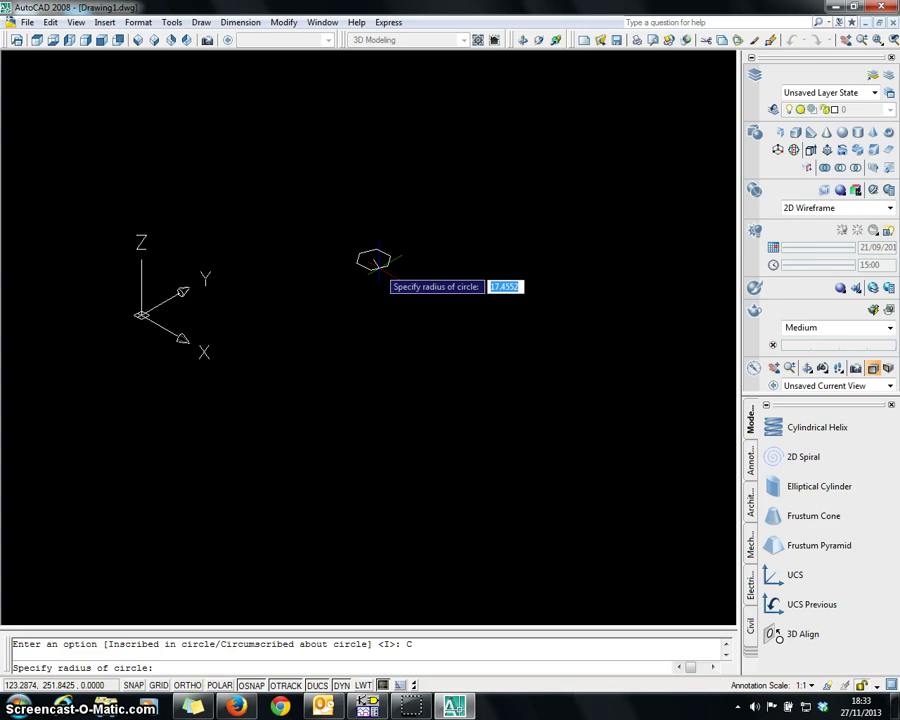
type("24")
key("Return")
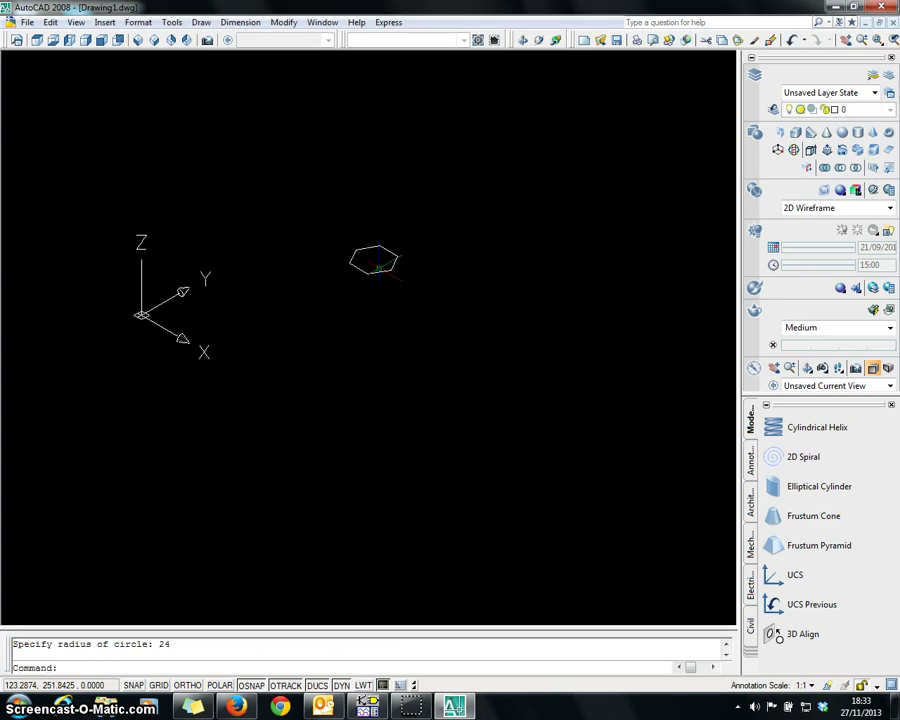
scroll(362, 236, "up", 4)
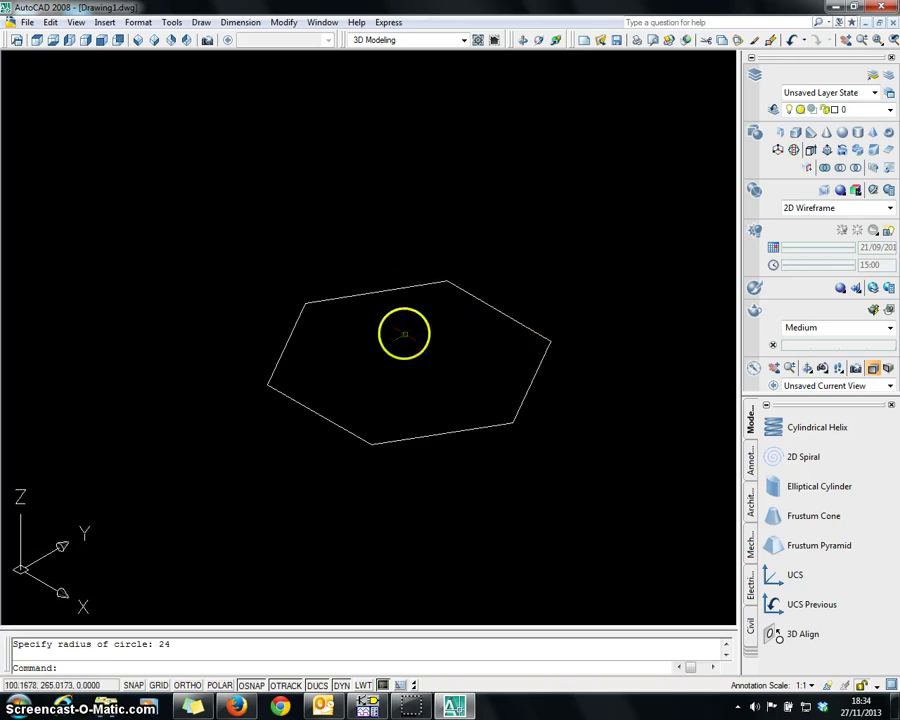
Step: Press-pull the hexagon 20 units into a solid prism, then select the prism
left_click(827, 152)
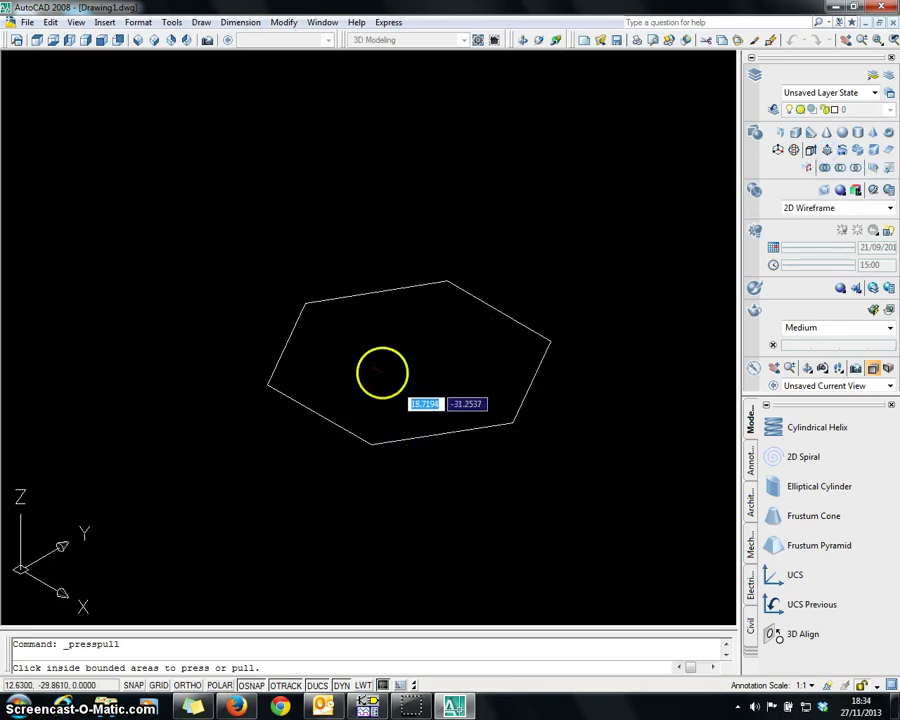
left_click(383, 320)
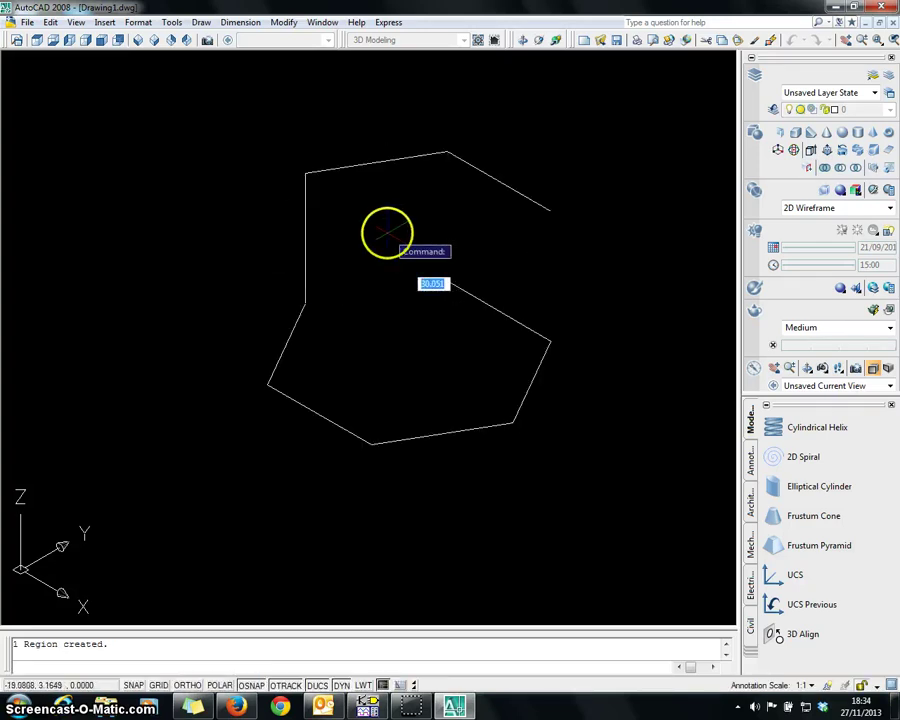
type("20")
key("Return")
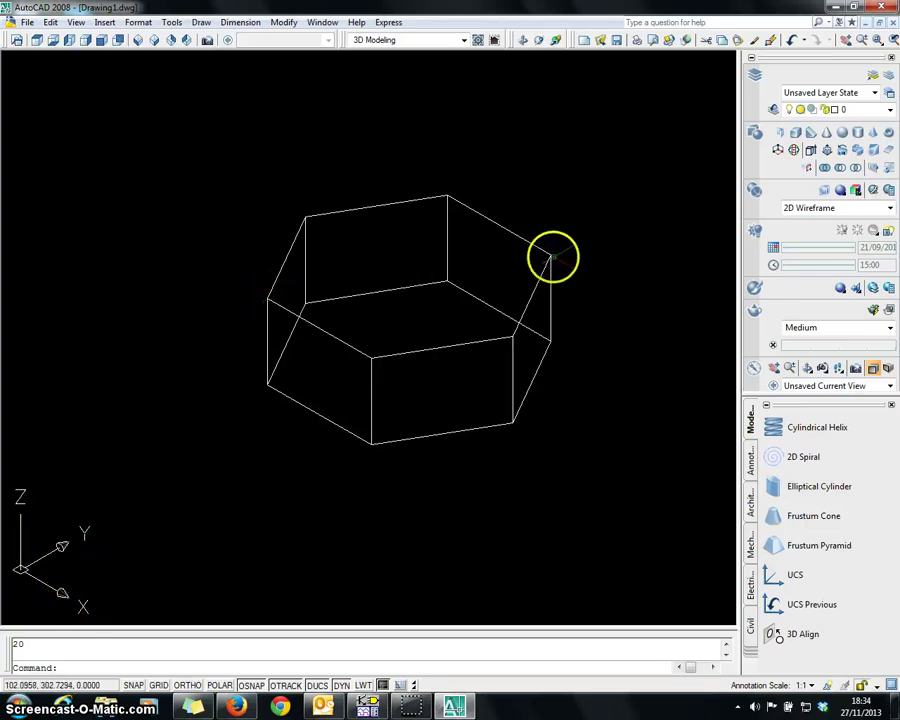
left_click(549, 330)
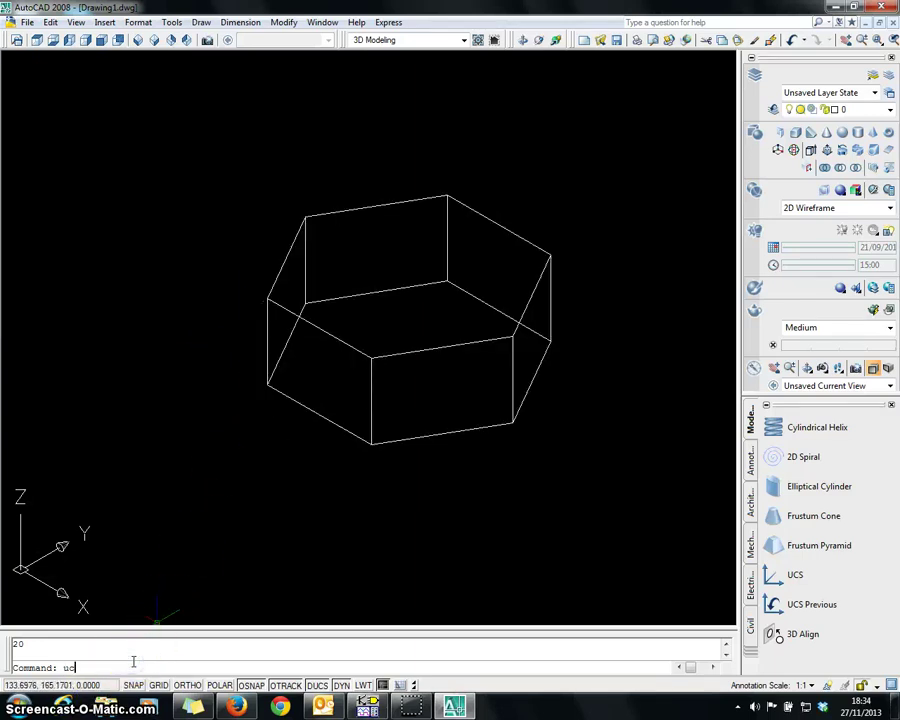
Step: Set a 3-point UCS: origin at the prism's top corner, X to the lower corner, Y to the right corner
key("Return")
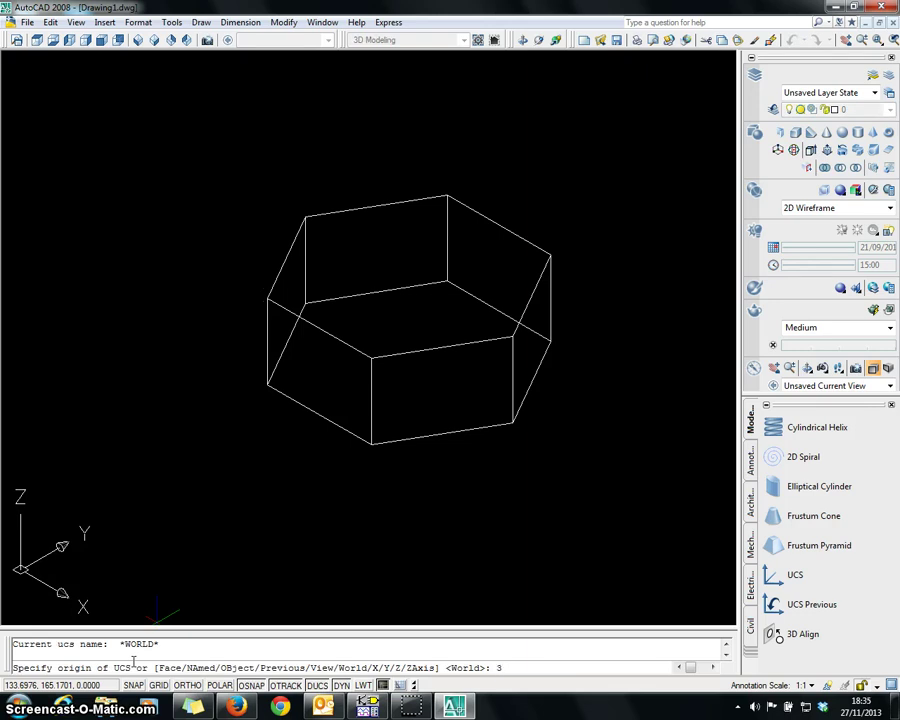
key("Return")
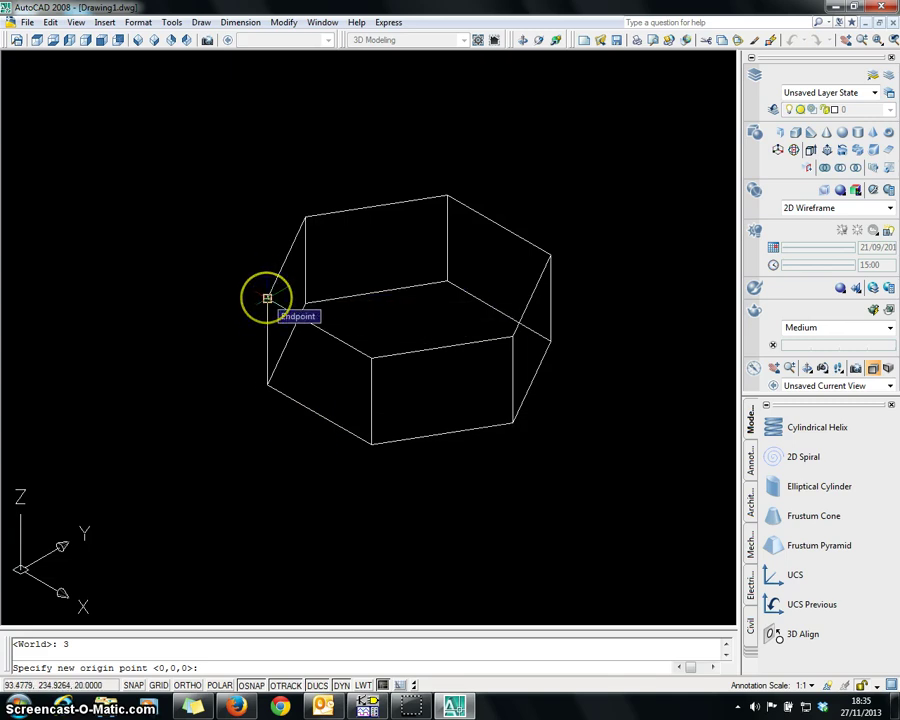
left_click(267, 298)
left_click(267, 383)
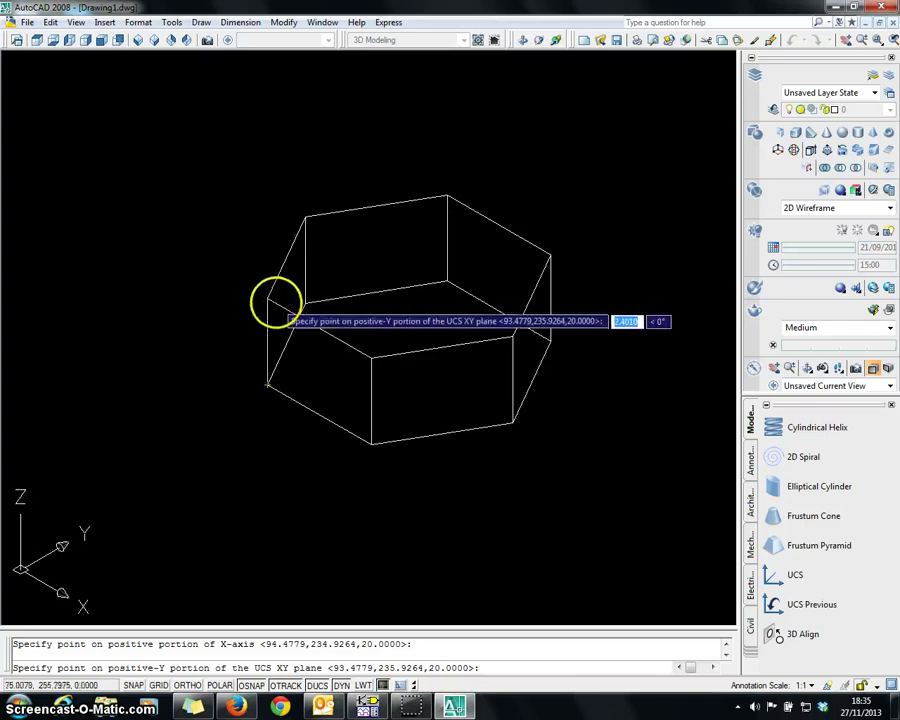
left_click(267, 297)
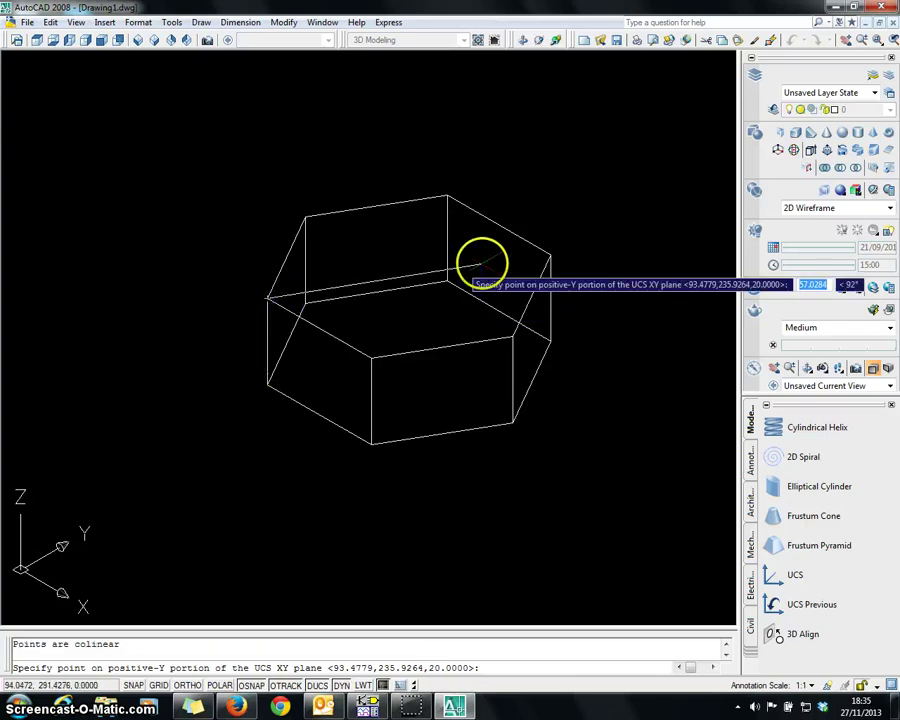
left_click(545, 257)
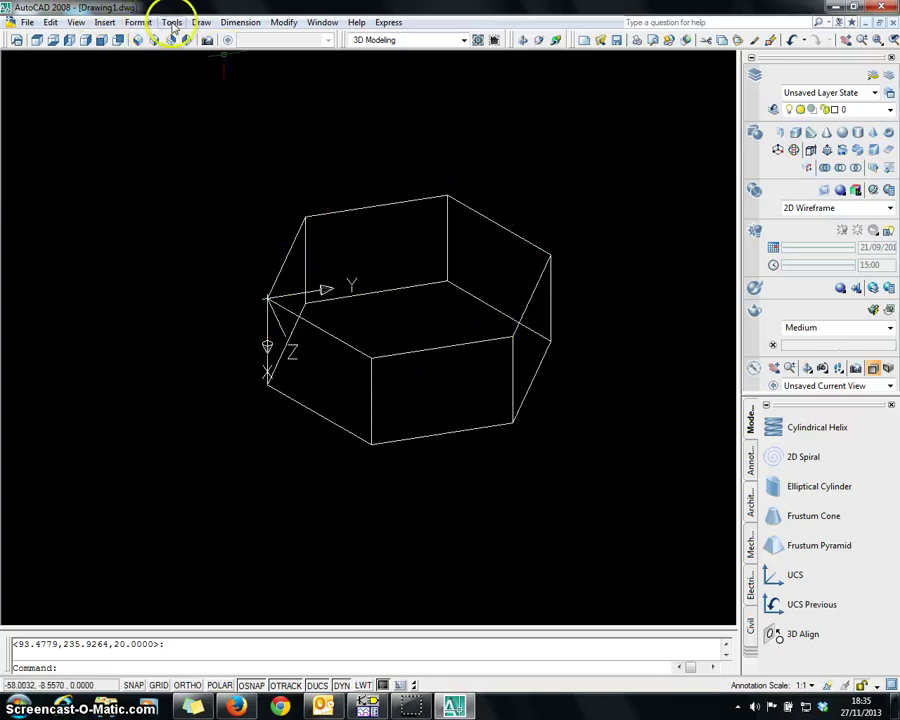
Step: Draw four corner-to-corner diagonal lines across the prism's top and bottom hexagon faces
left_click(203, 24)
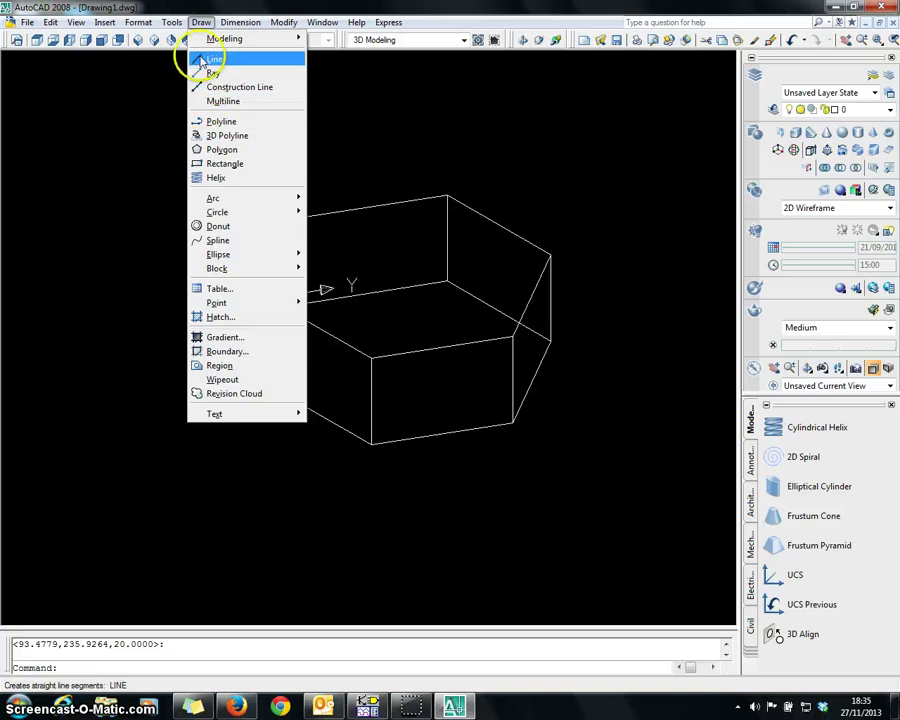
left_click(202, 61)
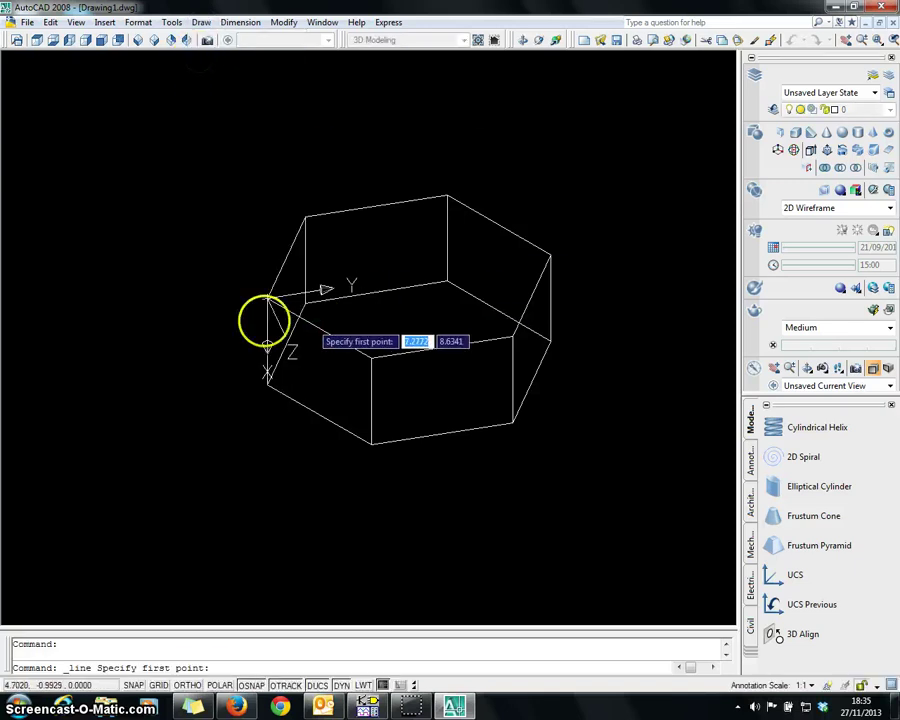
left_click(268, 297)
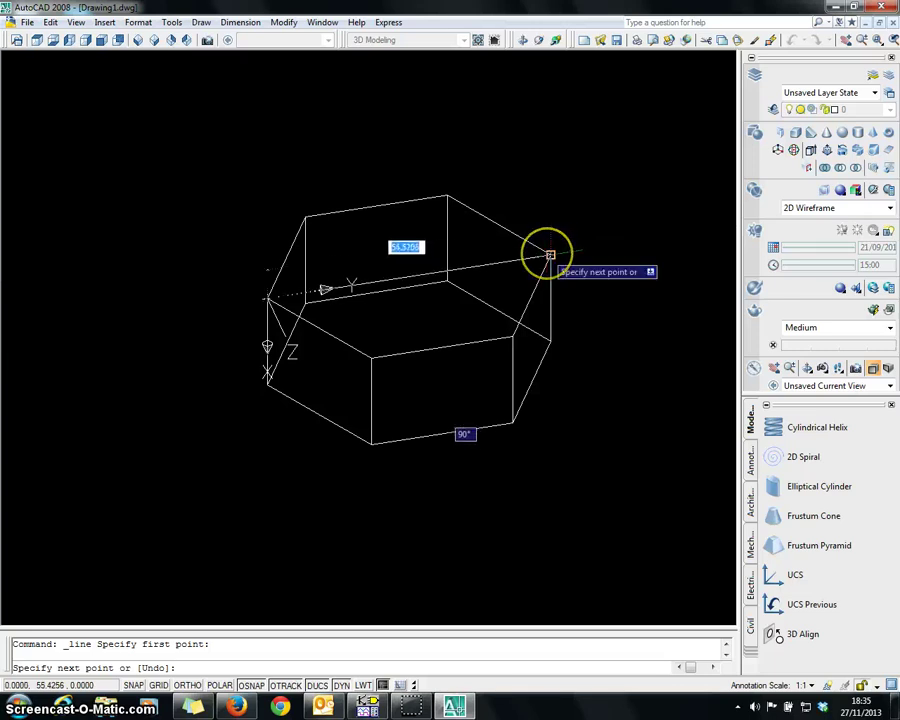
left_click(550, 255)
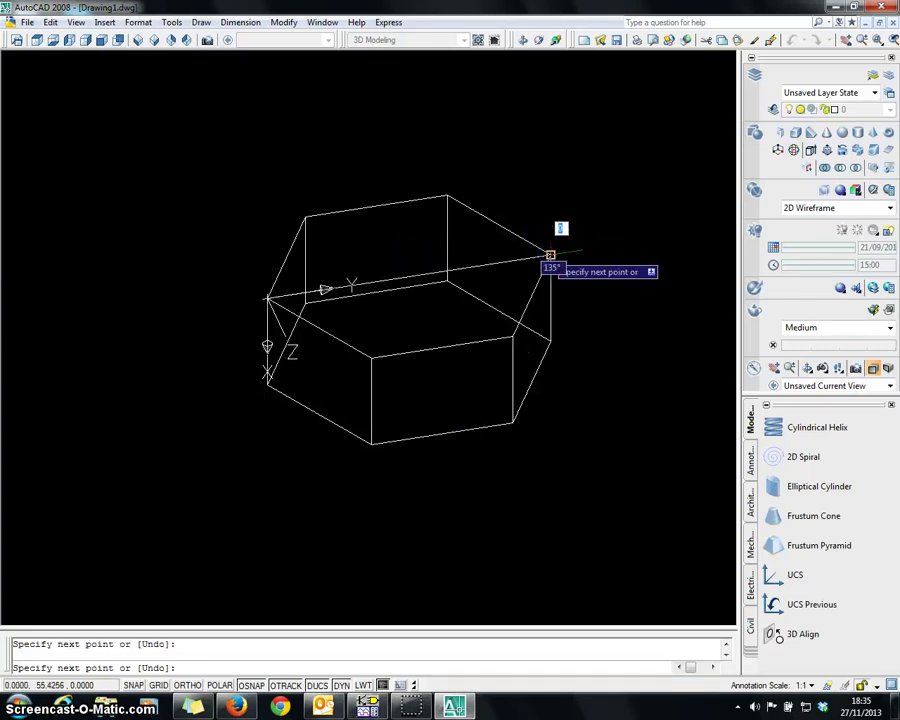
key("Return")
key("Return")
left_click(371, 357)
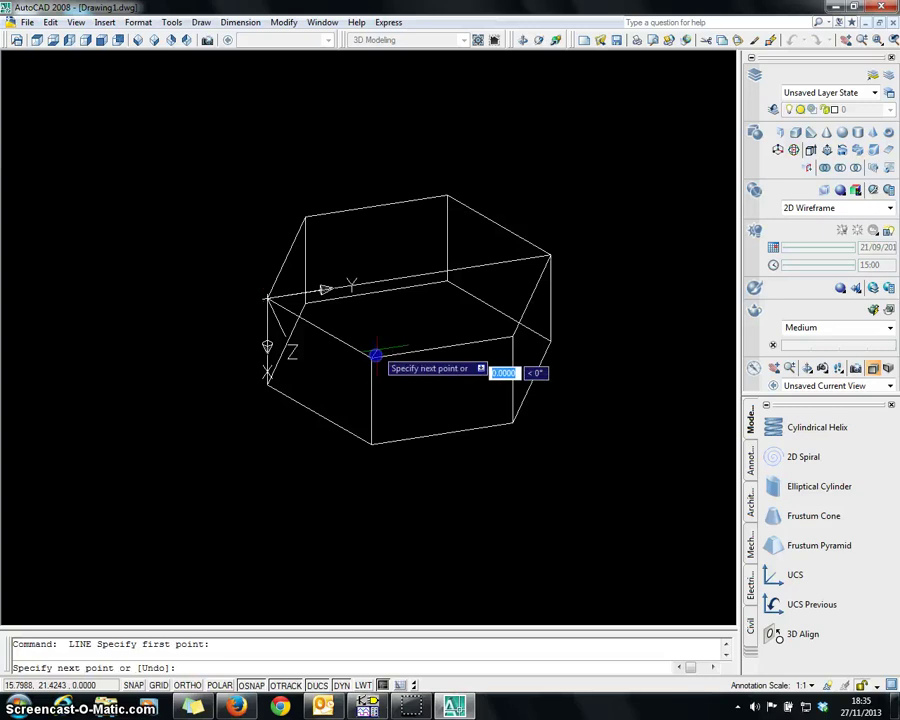
left_click(447, 193)
key("Return")
key("Return")
left_click(268, 380)
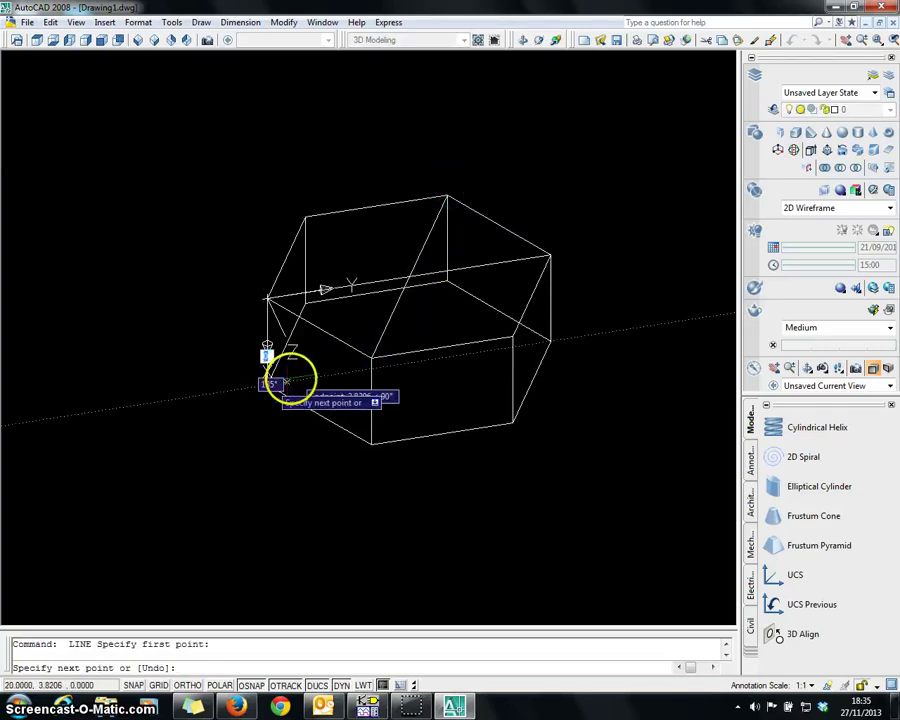
left_click(550, 341)
key("Return")
key("Return")
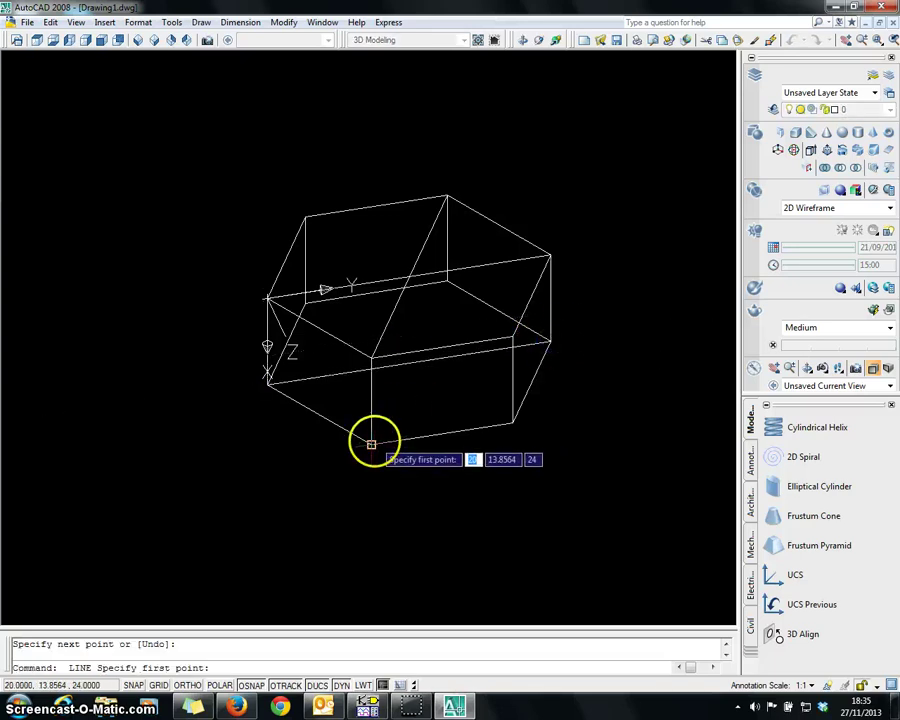
left_click(371, 444)
left_click(448, 280)
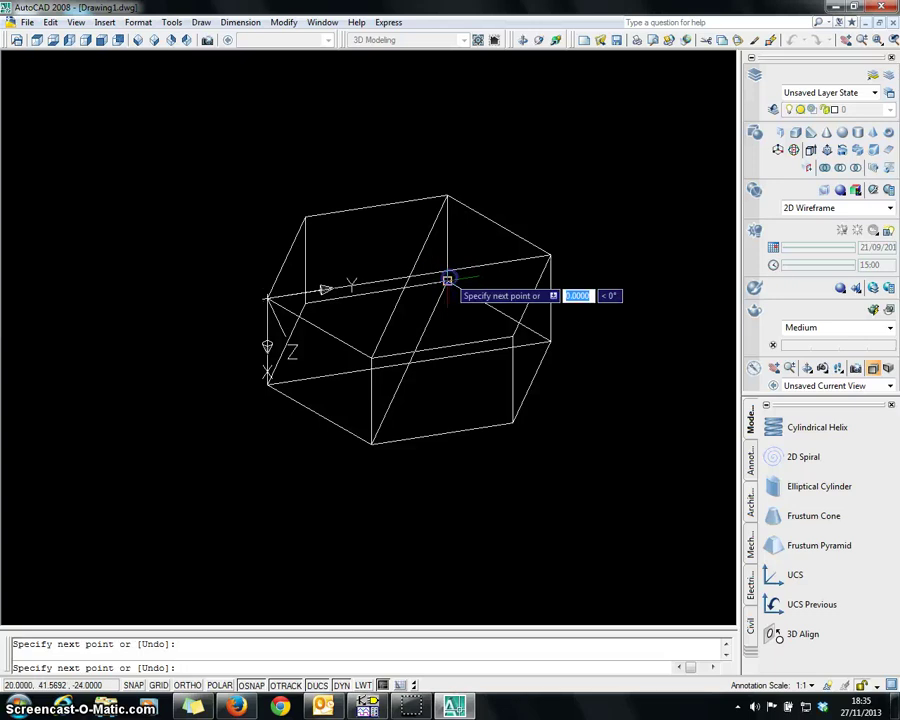
key("Return")
key("Return")
Step: Draw a vertical line between the two diagonal crossings to mark the centre axis
left_click(409, 277)
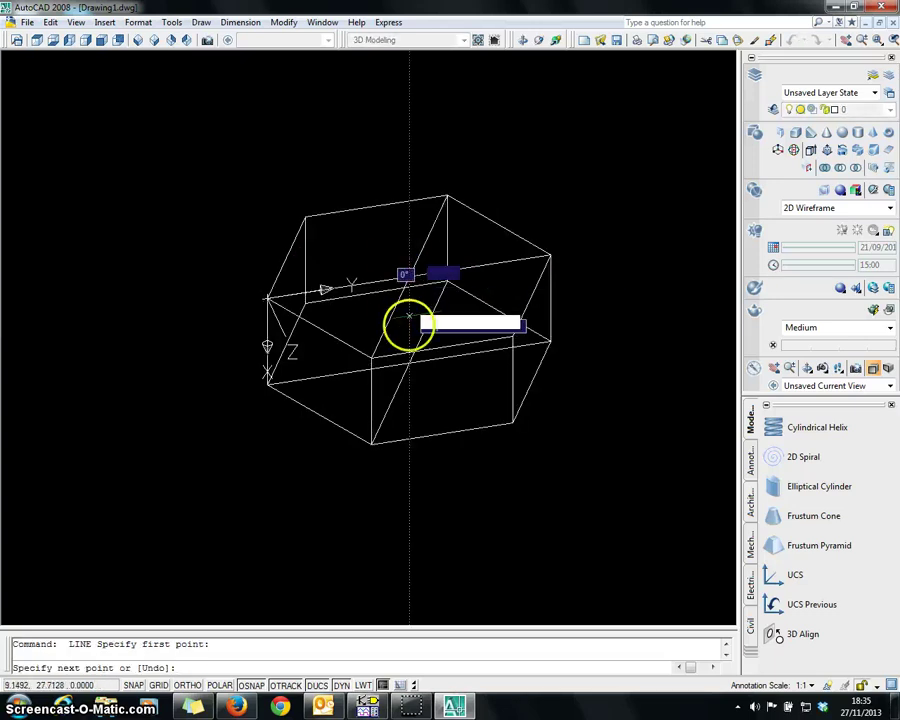
left_click(407, 362)
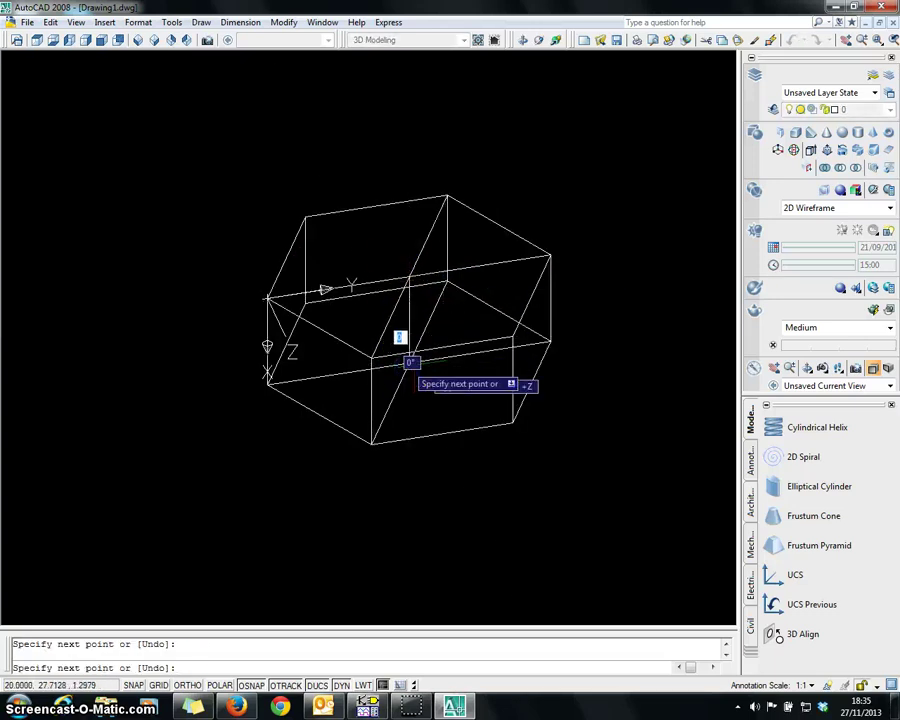
key("Return")
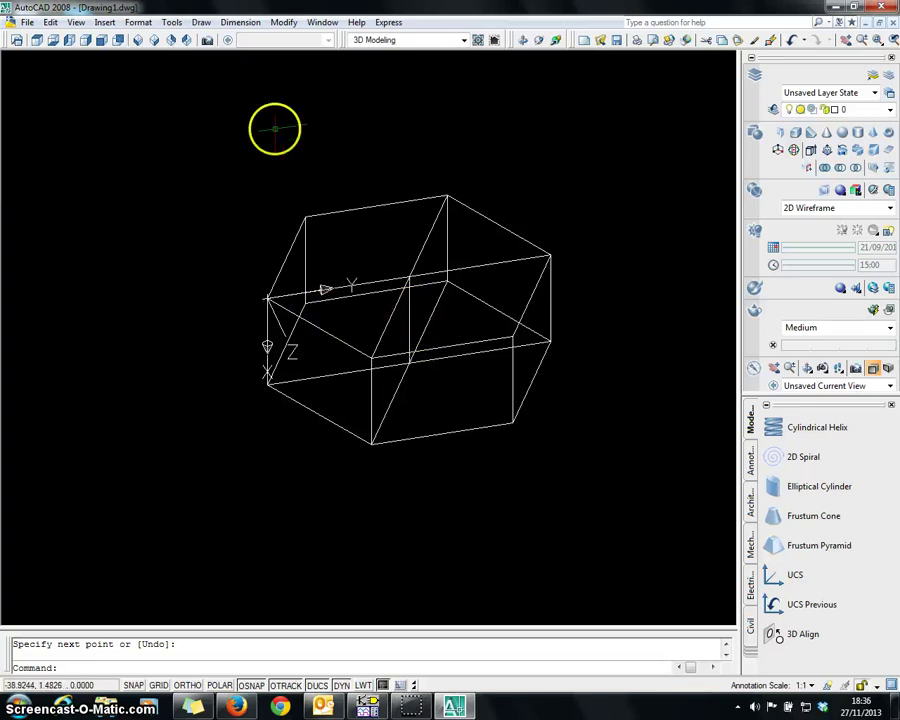
Step: Sketch a small triangular polyline profile at the prism's top corner vertex
left_click(201, 22)
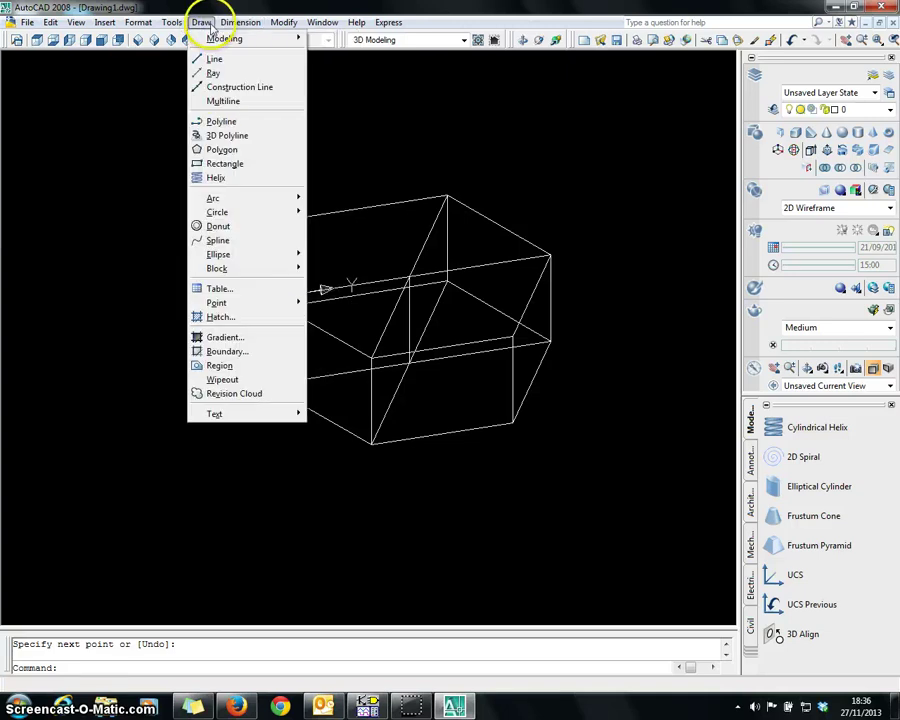
left_click(221, 121)
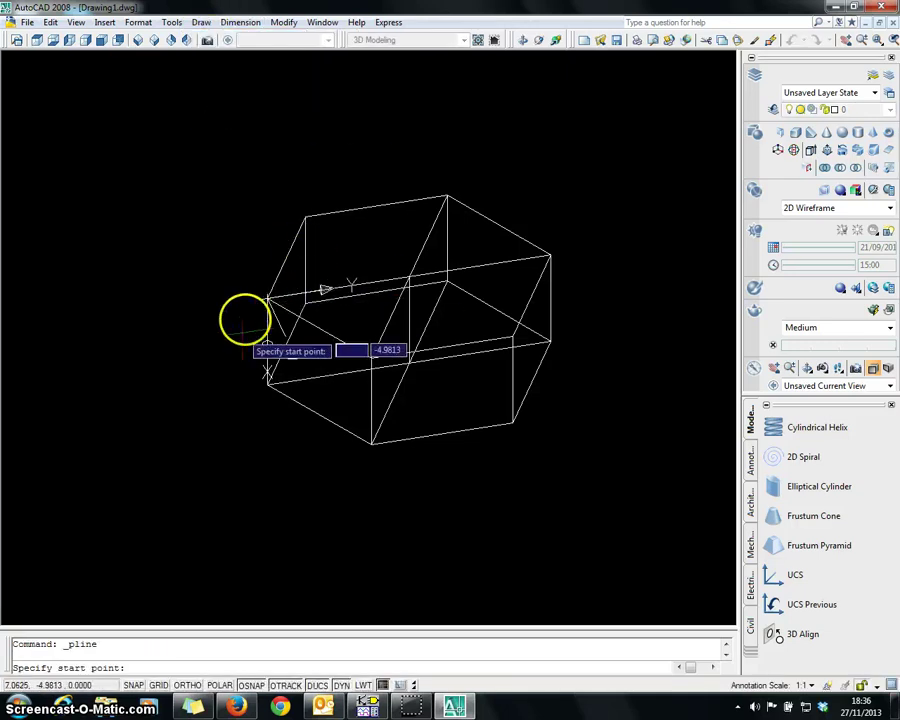
scroll(235, 310, "up", 2)
scroll(235, 310, "up", 3)
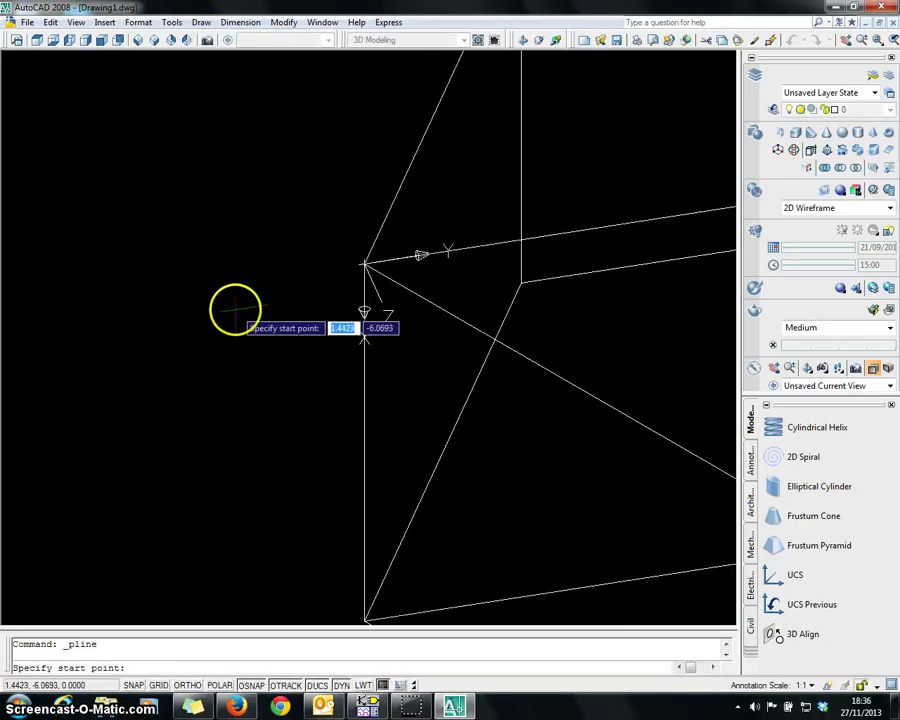
left_click(365, 263)
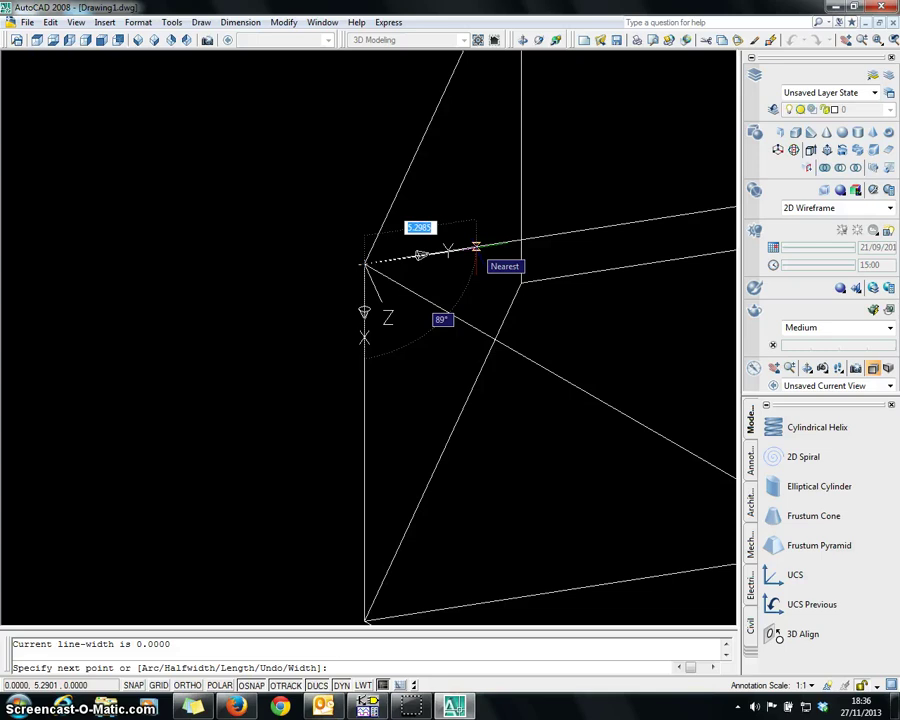
left_click(476, 246)
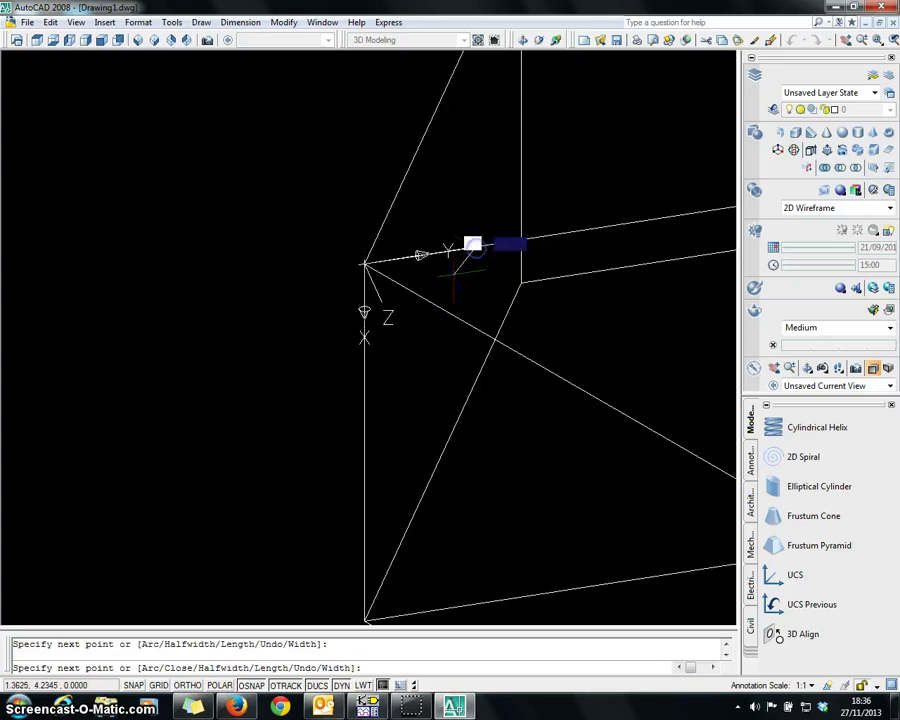
left_click(364, 362)
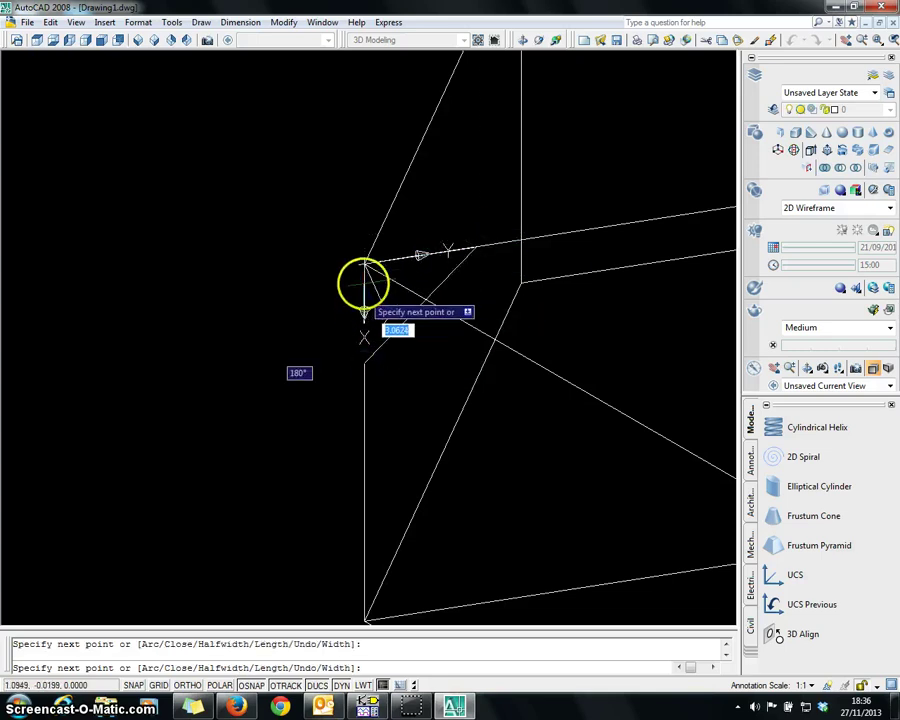
scroll(364, 263, "down", 3)
key("Escape")
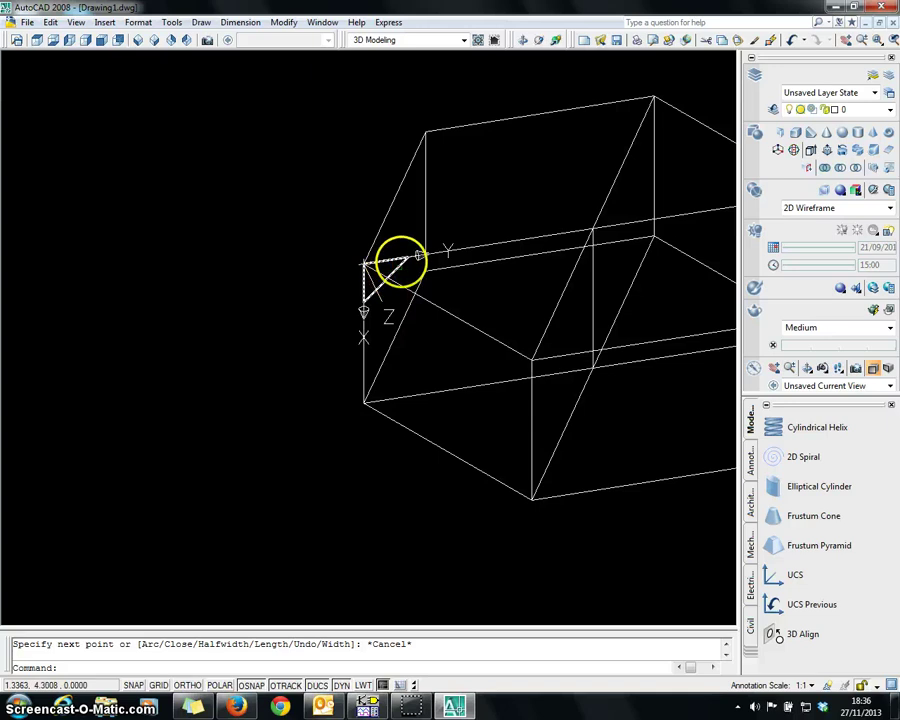
Step: Erase the four diagonal construction lines, keeping only the vertical centre line
scroll(386, 270, "down", 2)
scroll(699, 263, "up", 2)
left_click(544, 219)
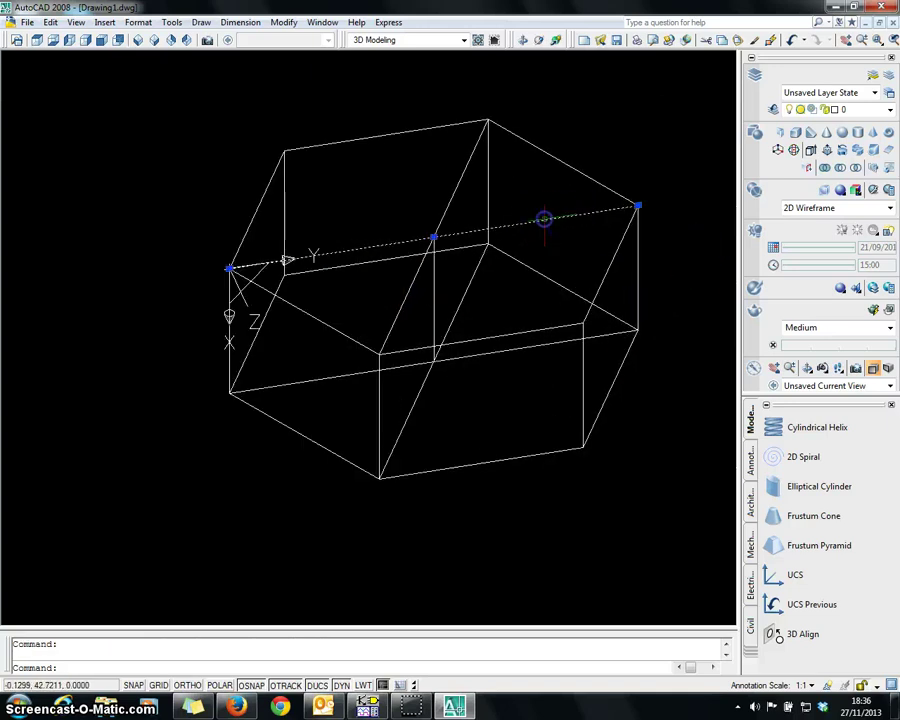
key("Delete")
left_click(458, 200)
key("Delete")
left_click(458, 314)
key("Delete")
left_click(476, 352)
key("Delete")
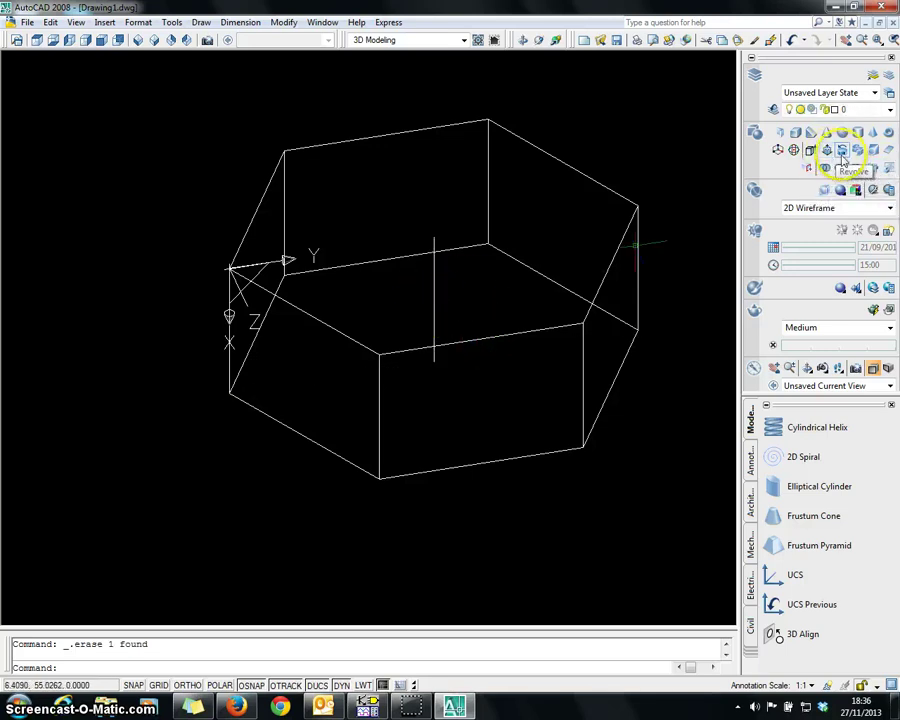
Step: Revolve the triangle 360° about the vertical centre line to form a ring solid
left_click(843, 152)
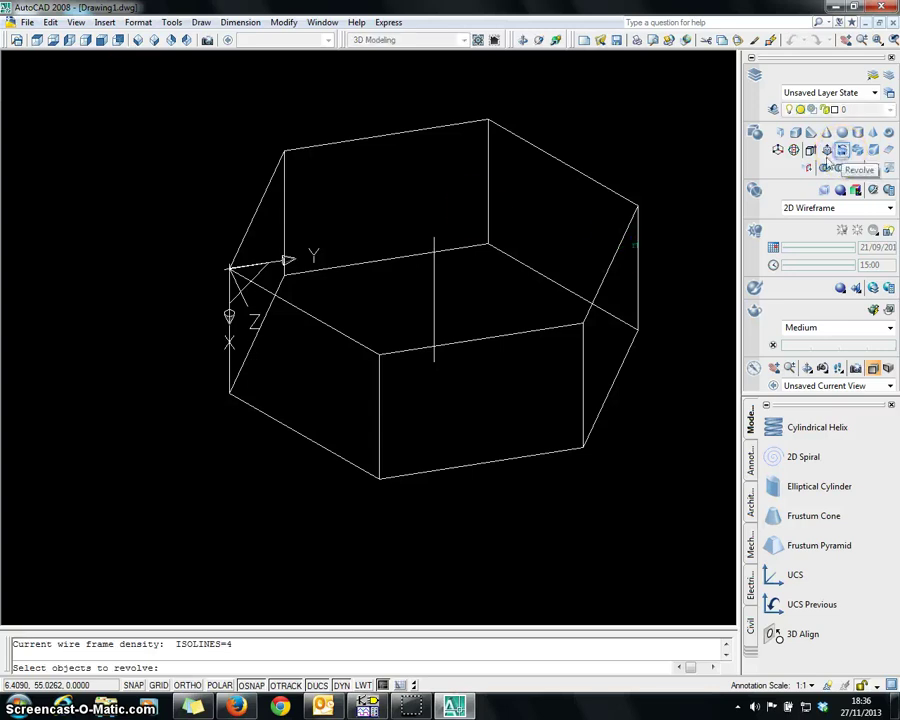
left_click(258, 269)
key("Return")
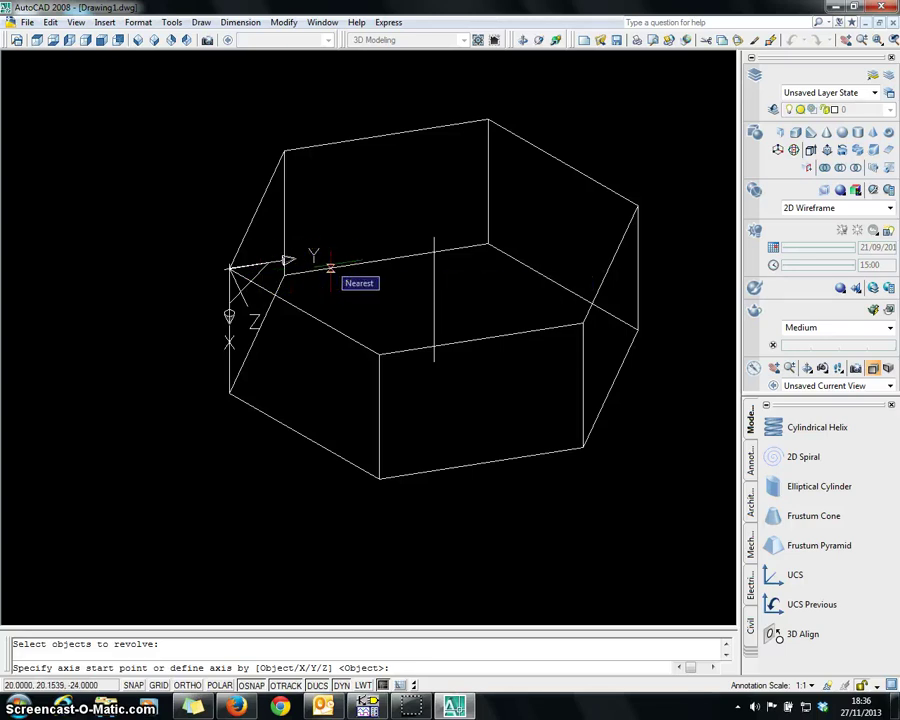
left_click(331, 267)
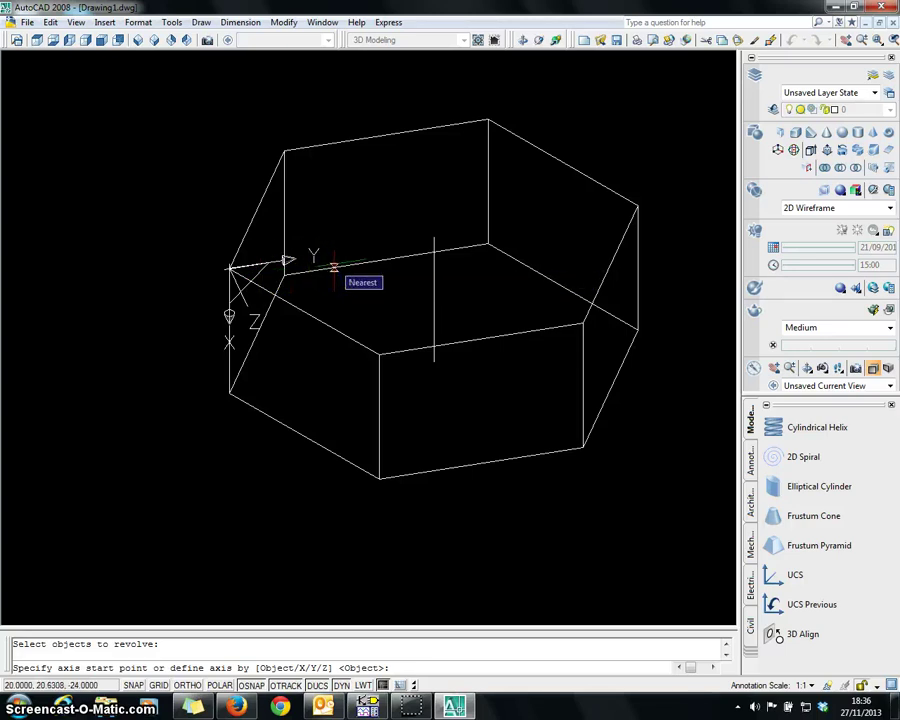
left_click(433, 243)
left_click(433, 366)
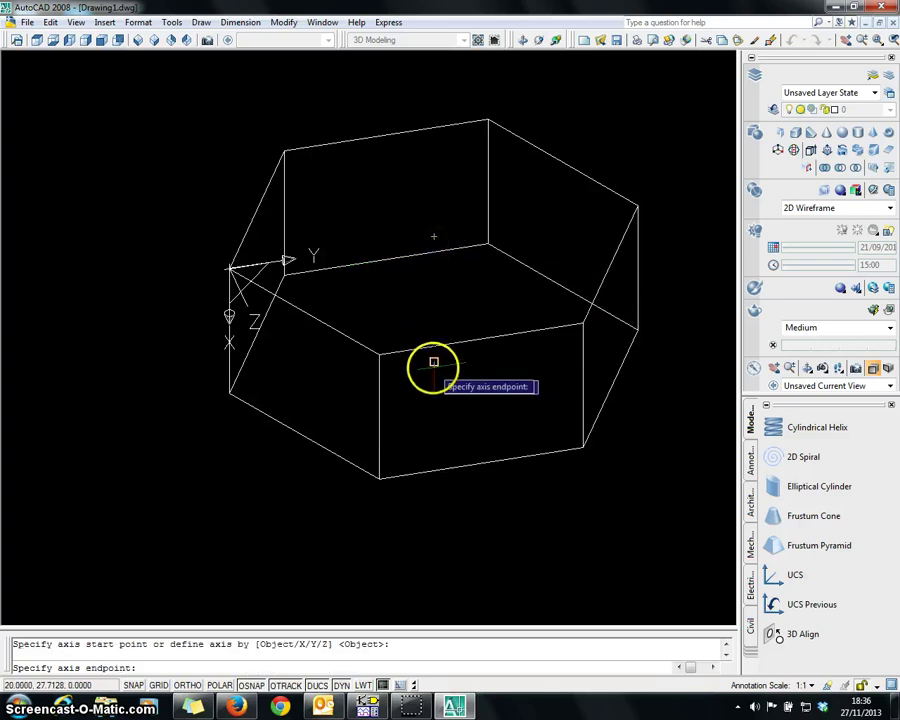
key("Return")
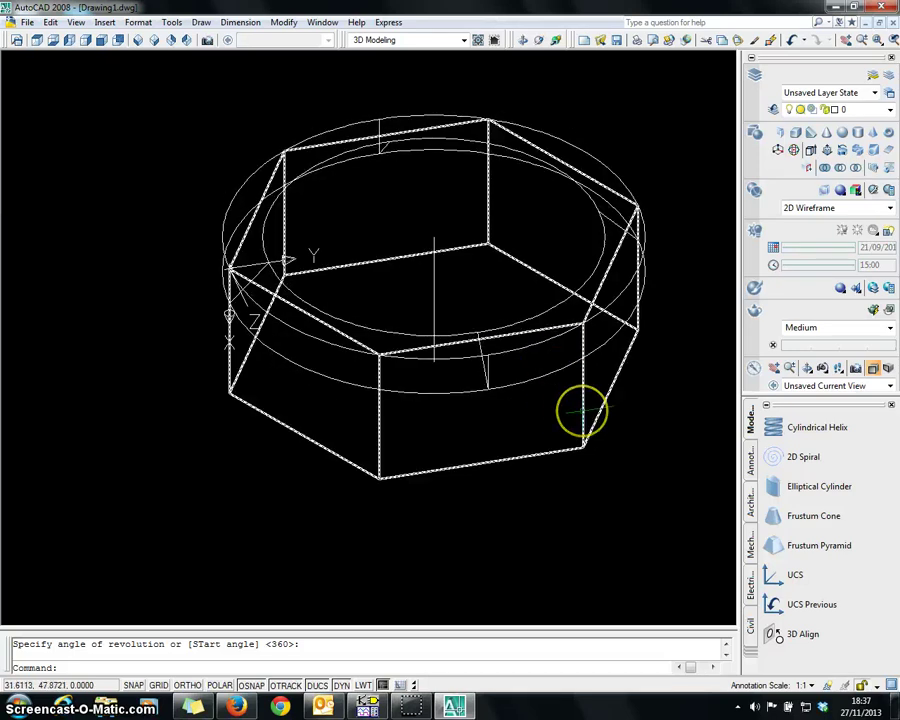
Step: Subtract the revolved ring from the hexagonal prism to chamfer the head
left_click(840, 170)
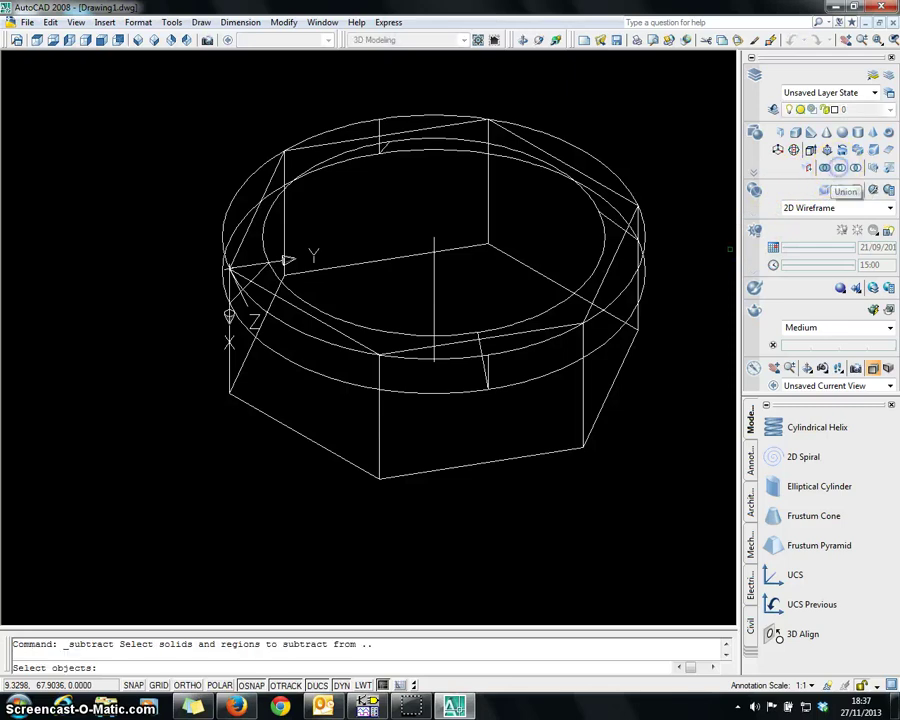
left_click(582, 423)
right_click(566, 394)
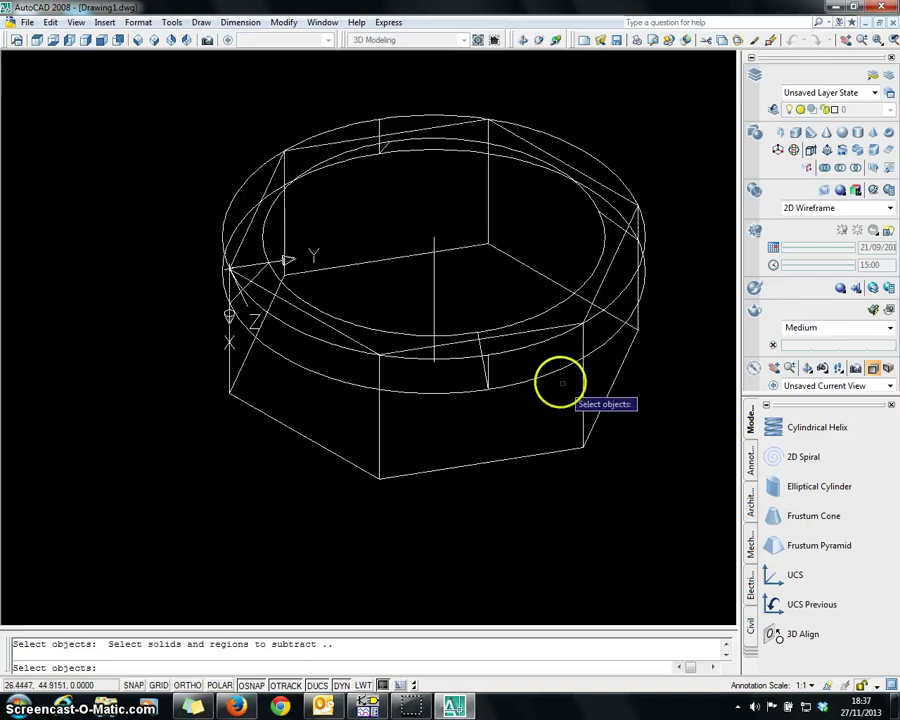
left_click(557, 371)
right_click(556, 370)
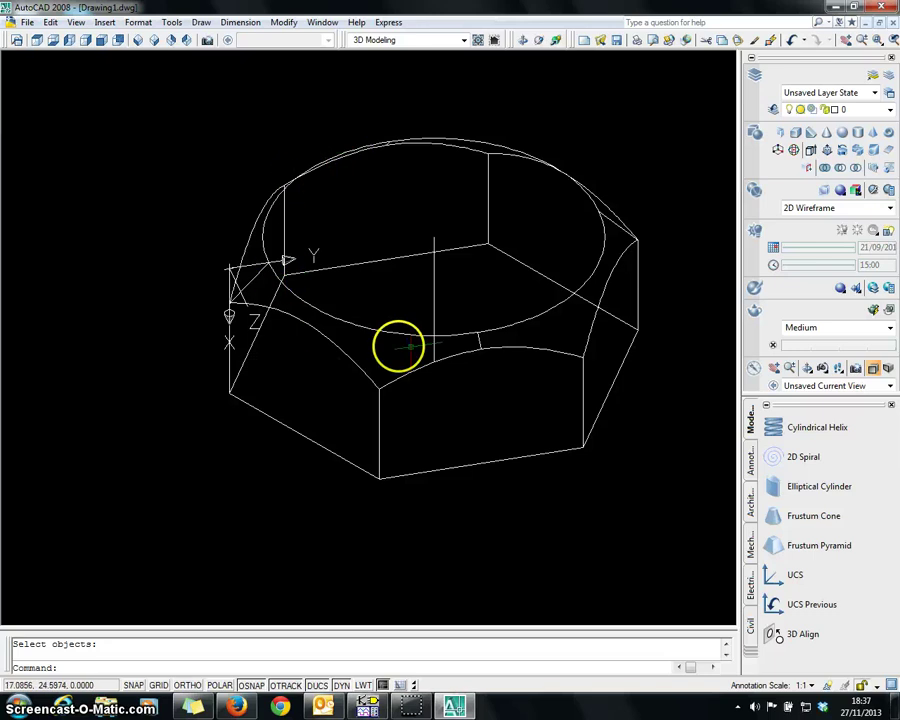
Step: Shade the model in Conceptual style and orbit the view to face the head's underside
left_click(803, 208)
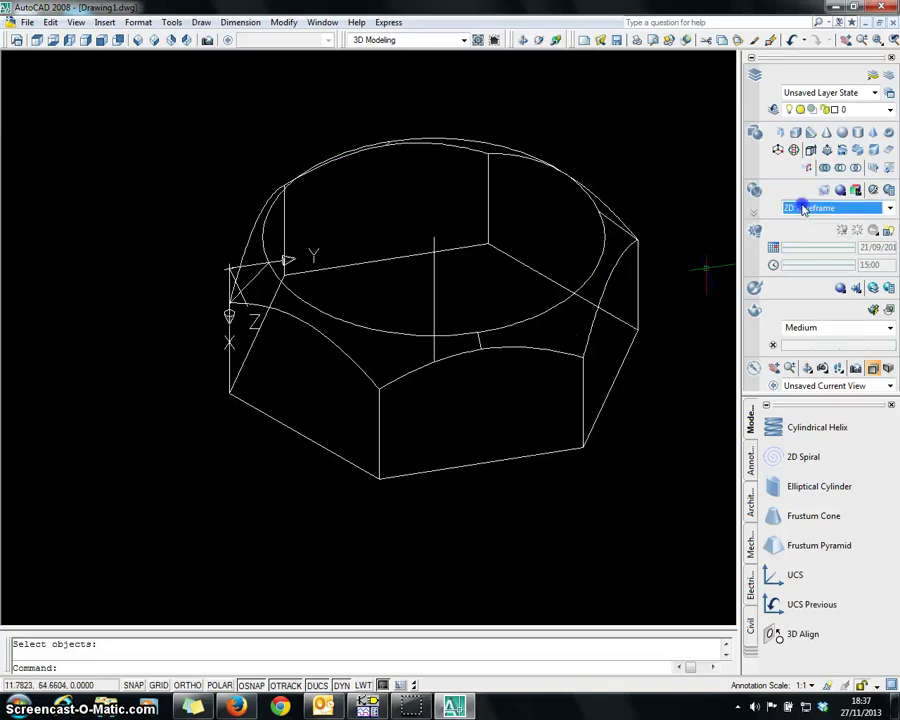
left_click(722, 308)
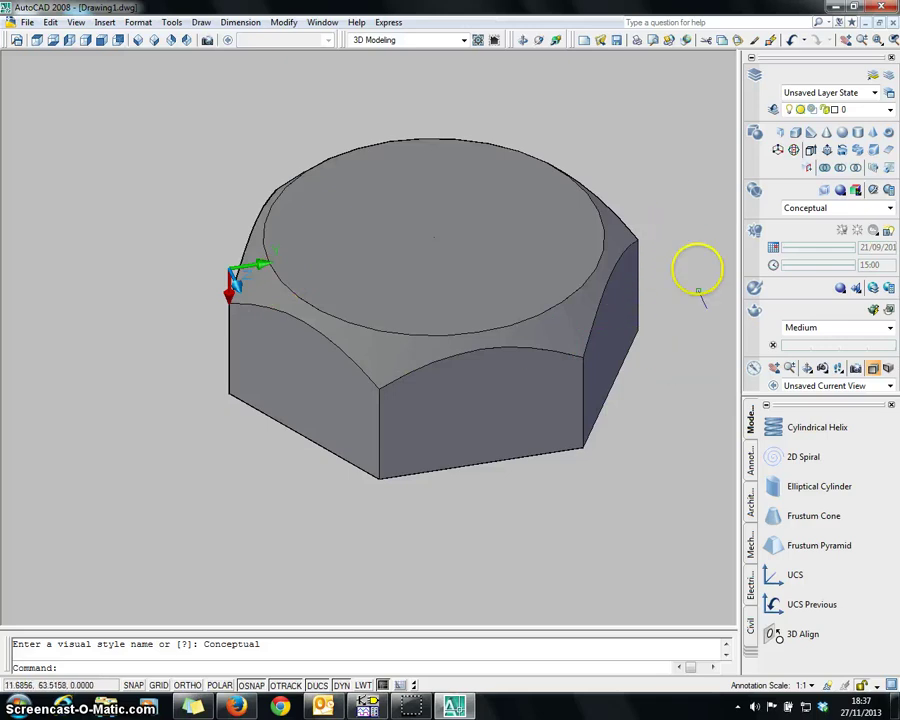
left_click(523, 40)
left_click_drag(560, 331, 448, 157)
left_click_drag(502, 280, 490, 373)
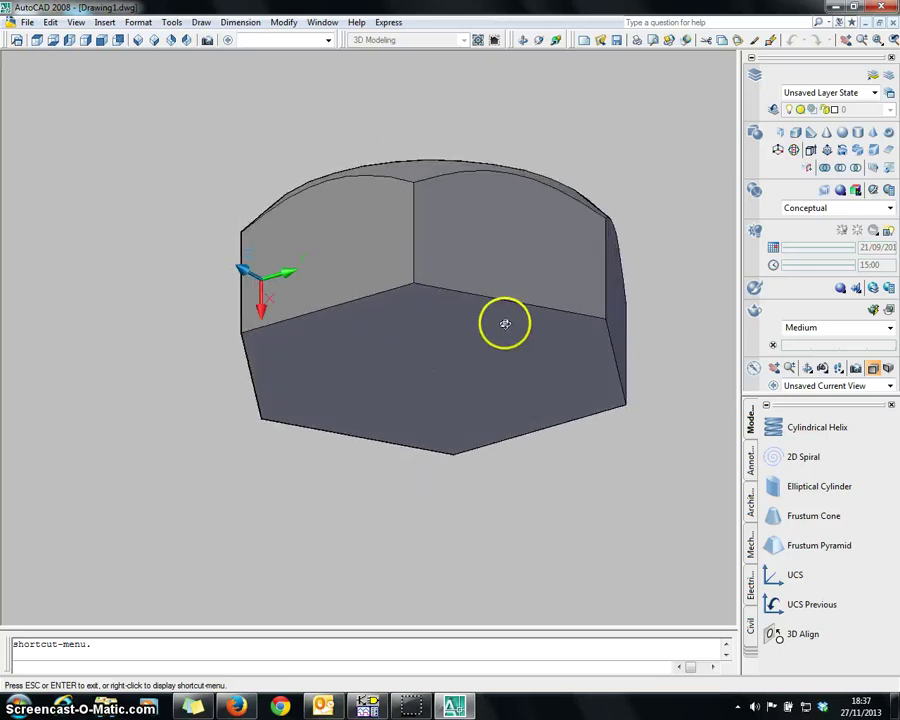
left_click_drag(543, 292, 526, 230)
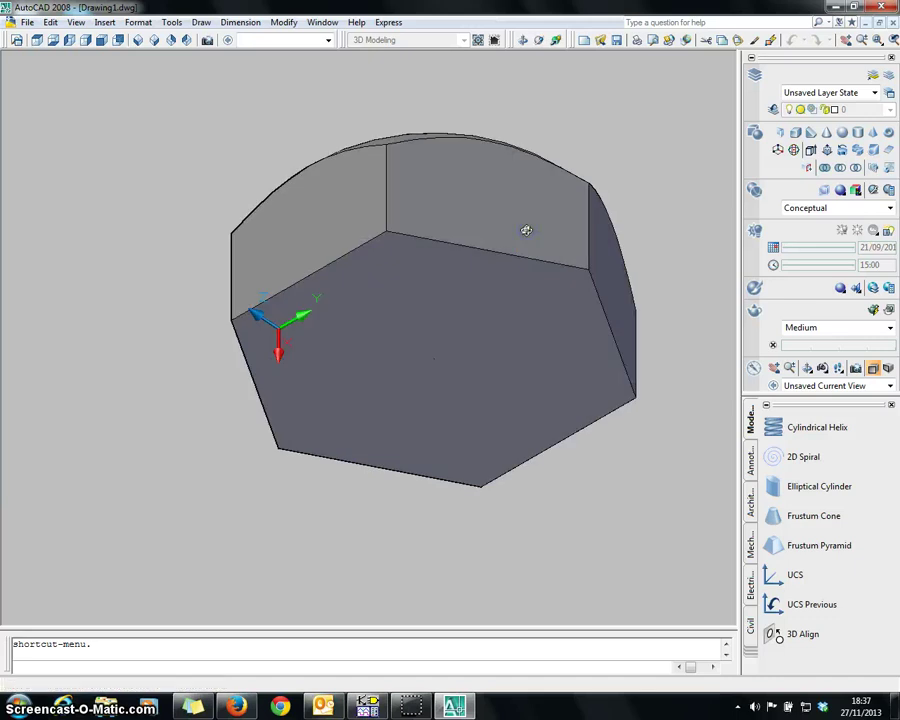
key("Escape")
Step: Draw a radius-15 circle centred on the head's flat face
type("c")
key("Return")
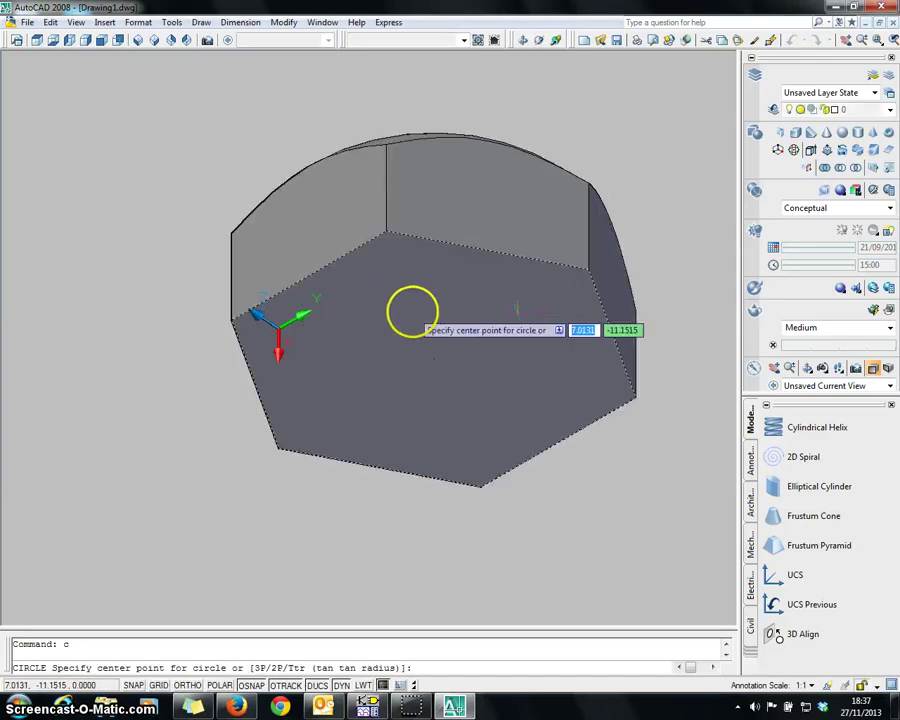
left_click(434, 358)
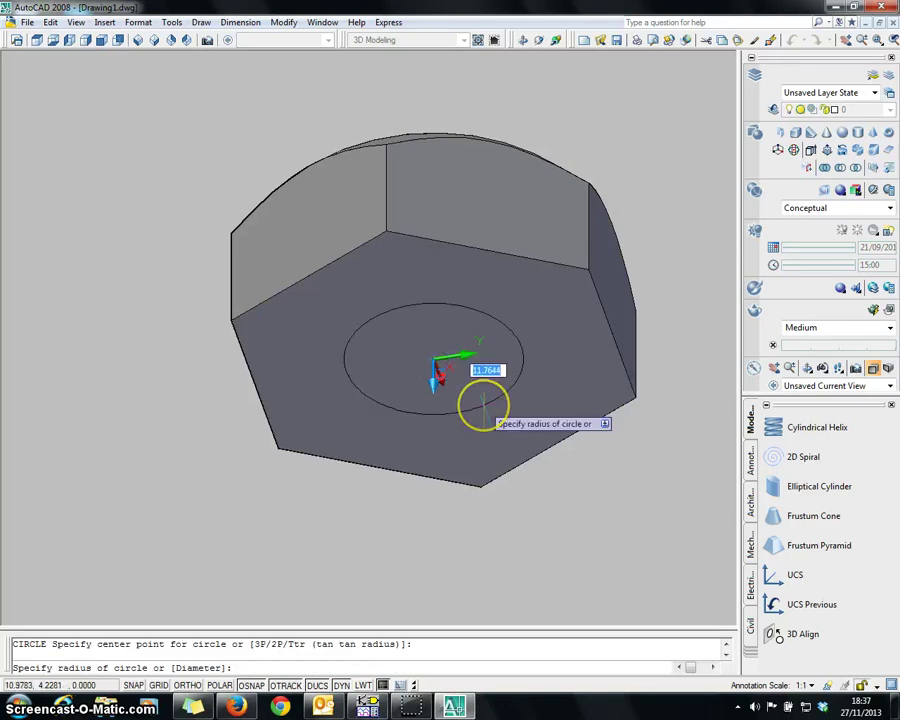
type("15")
key("Return")
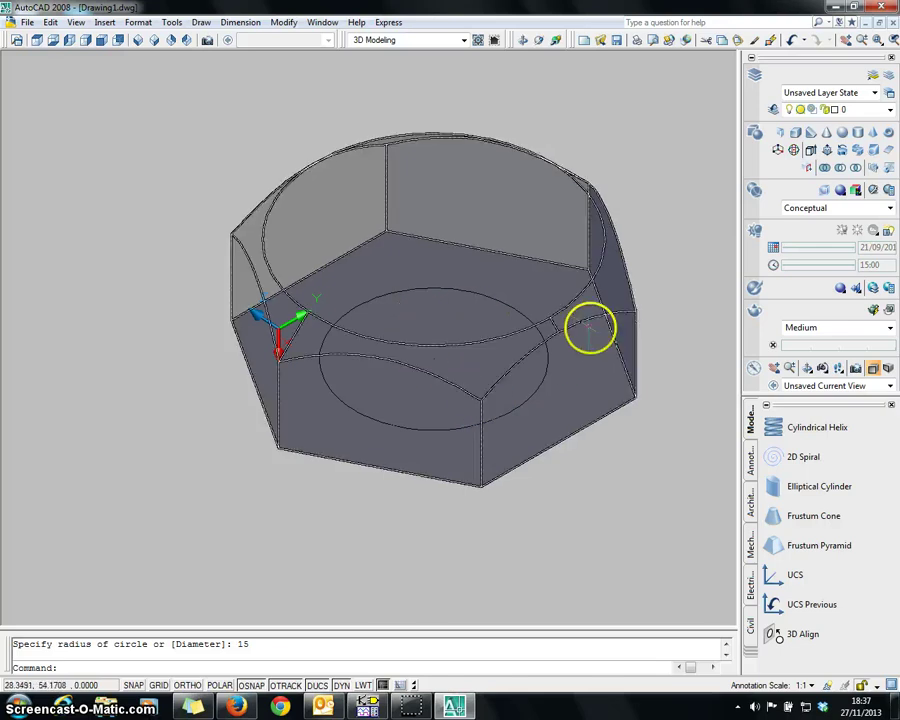
Step: Press-pull the circle 100 units into the shaft, then pan and zoom to frame the bolt
left_click(827, 149)
left_click(490, 307)
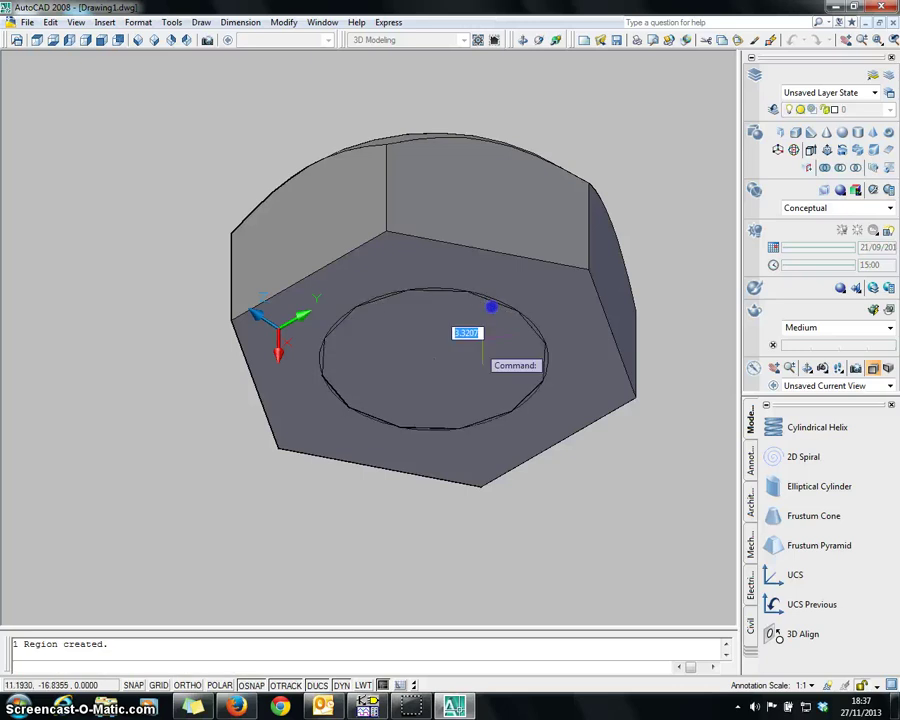
type("100")
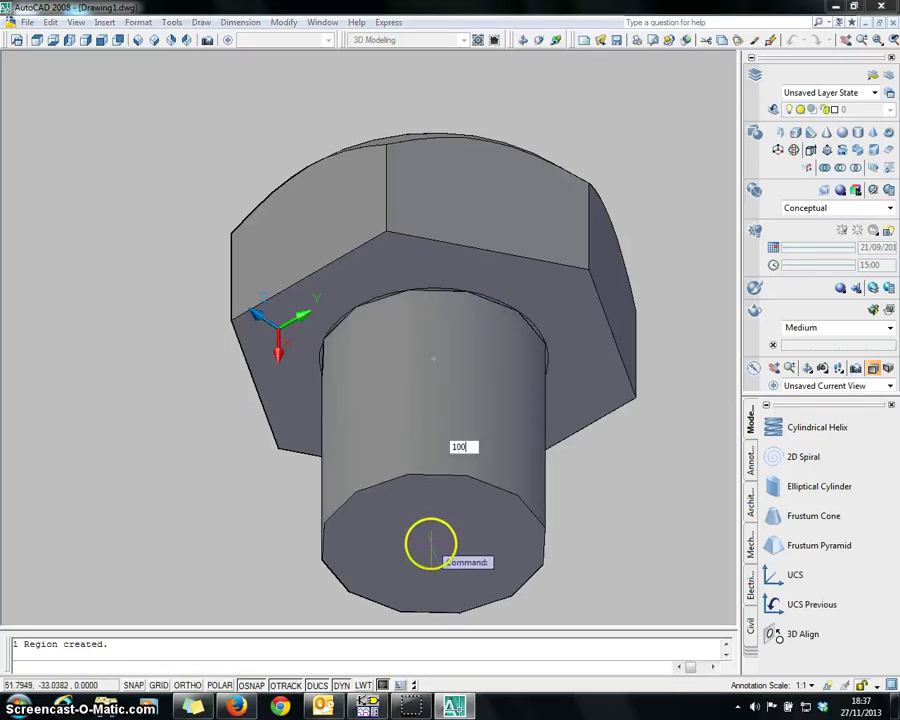
key("Return")
scroll(444, 524, "down", 5)
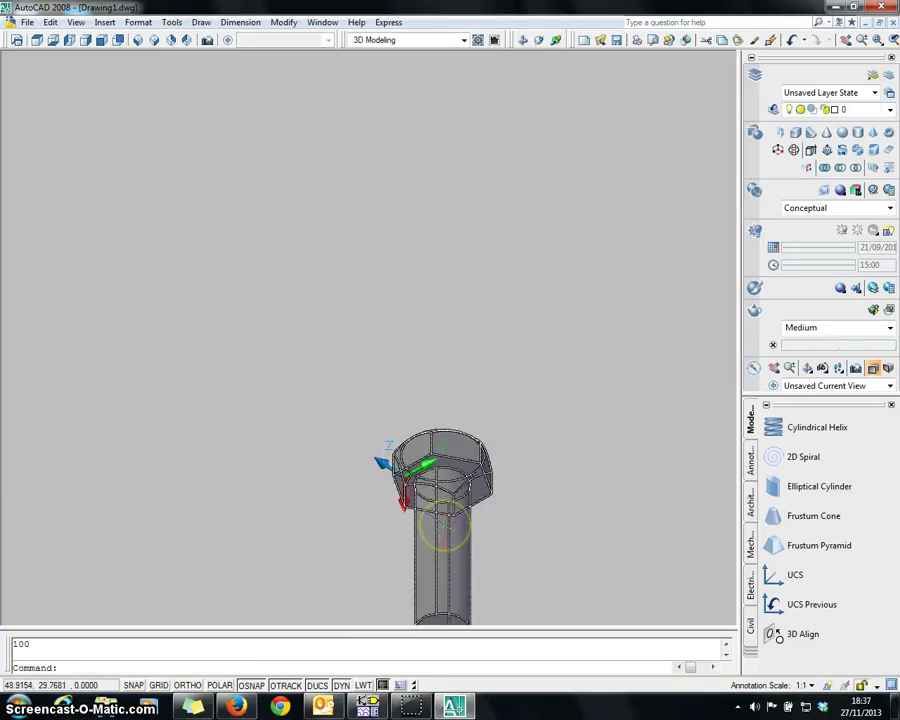
left_click(772, 370)
left_click_drag(480, 534, 418, 275)
scroll(418, 275, "up", 4)
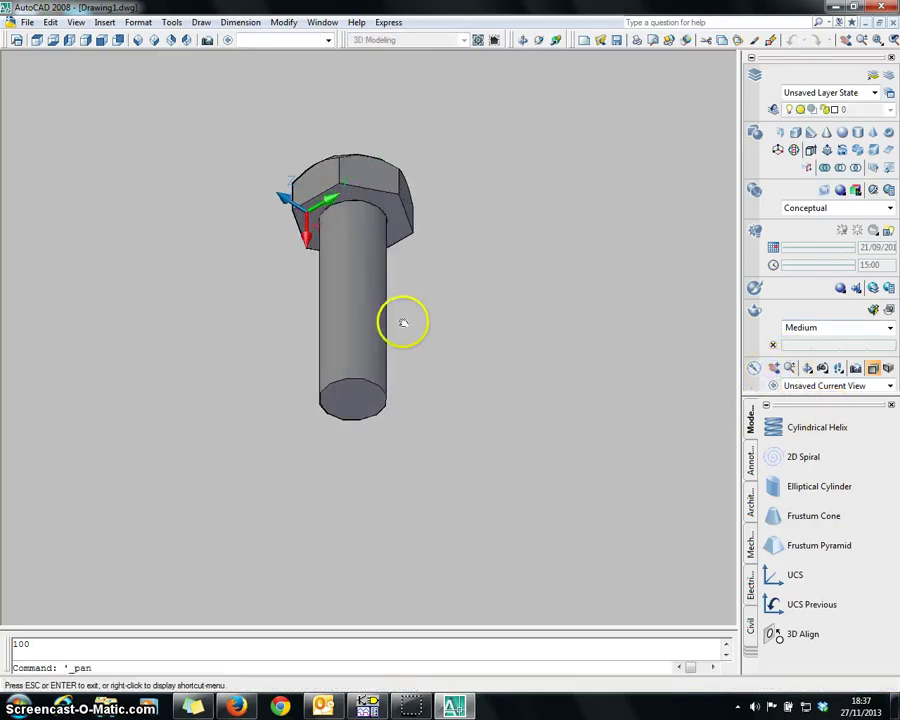
scroll(386, 347, "up", 2)
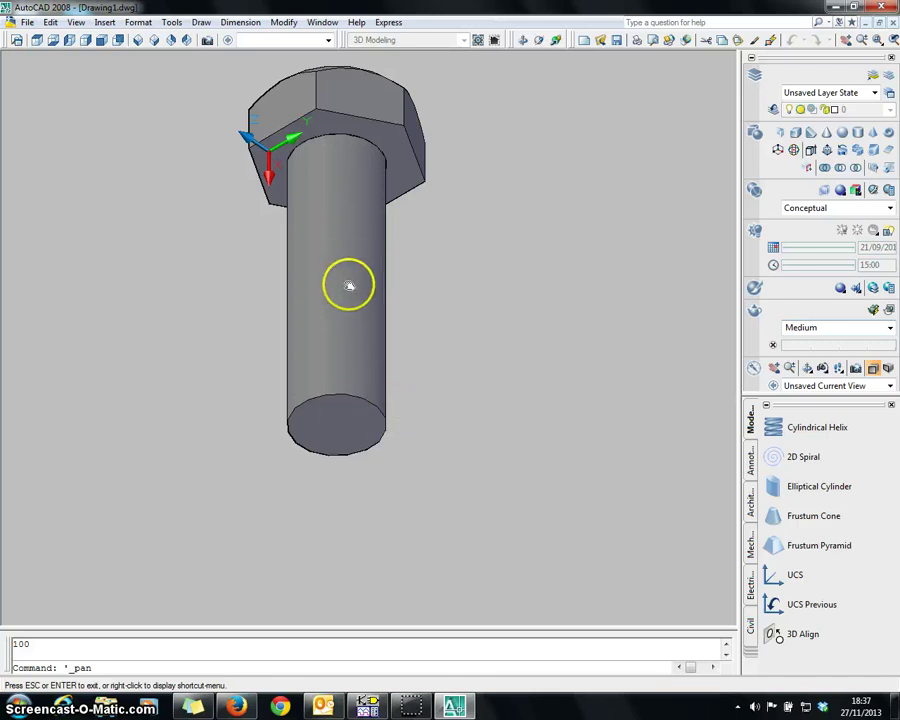
key("Escape")
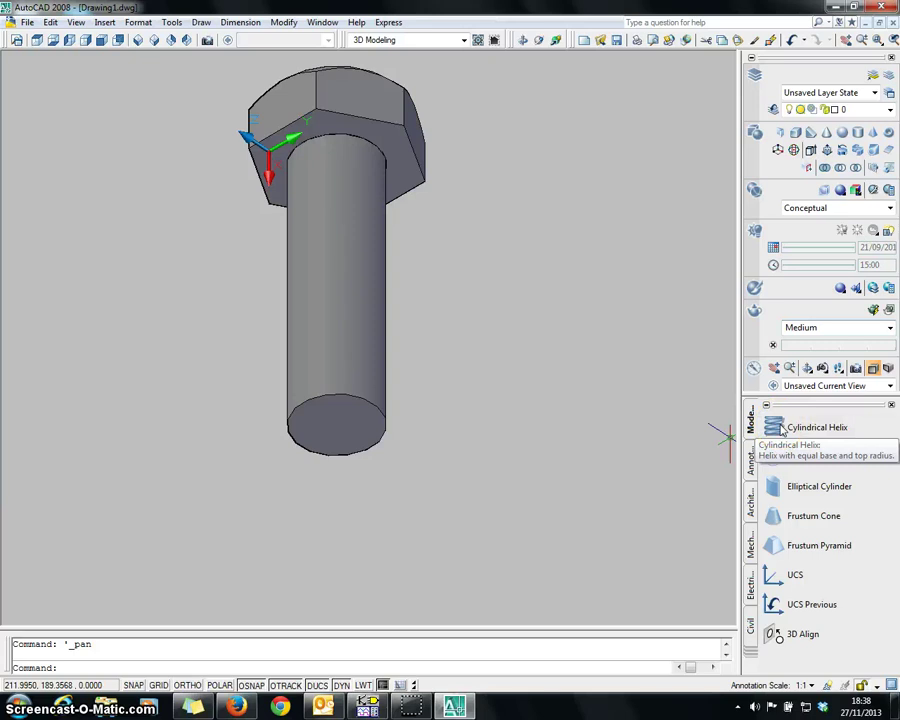
Step: Create a cylindrical helix at the shaft end with radius 15 and height -60
left_click(776, 430)
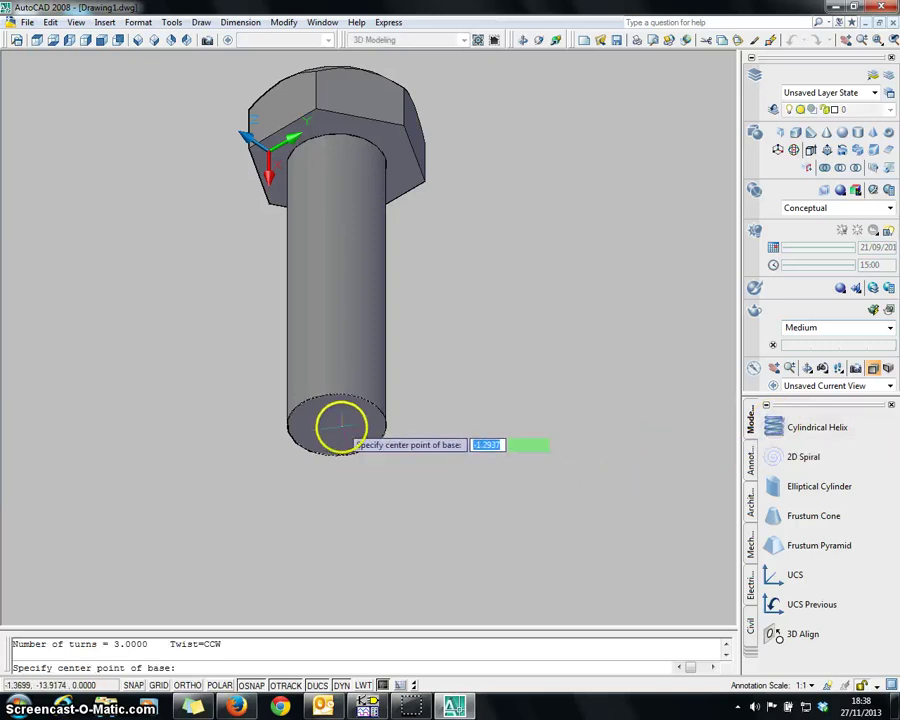
scroll(337, 420, "up", 5)
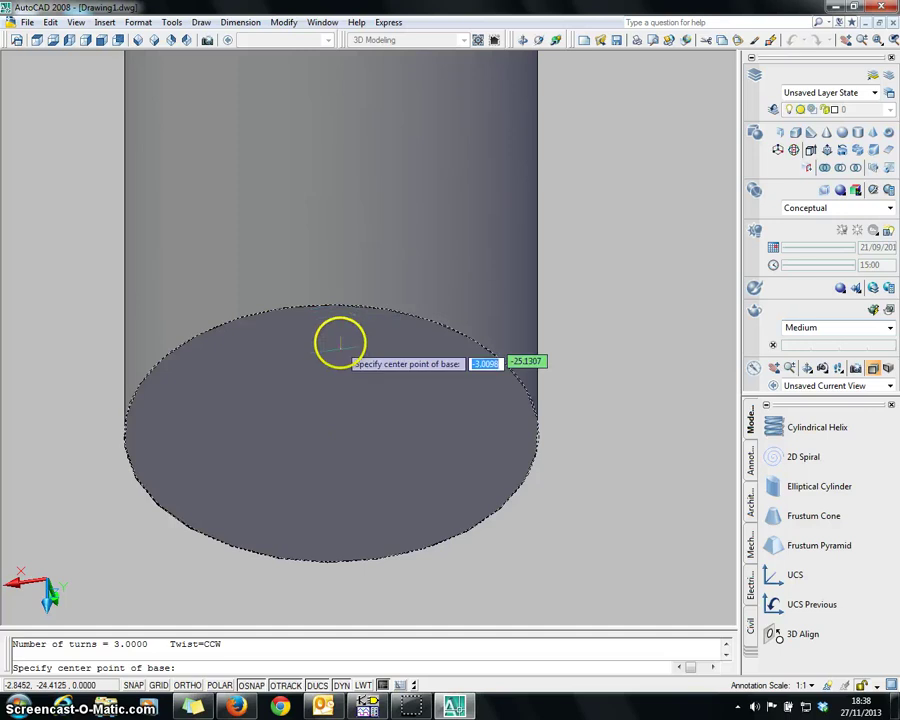
left_click(331, 432)
scroll(336, 300, "down", 3)
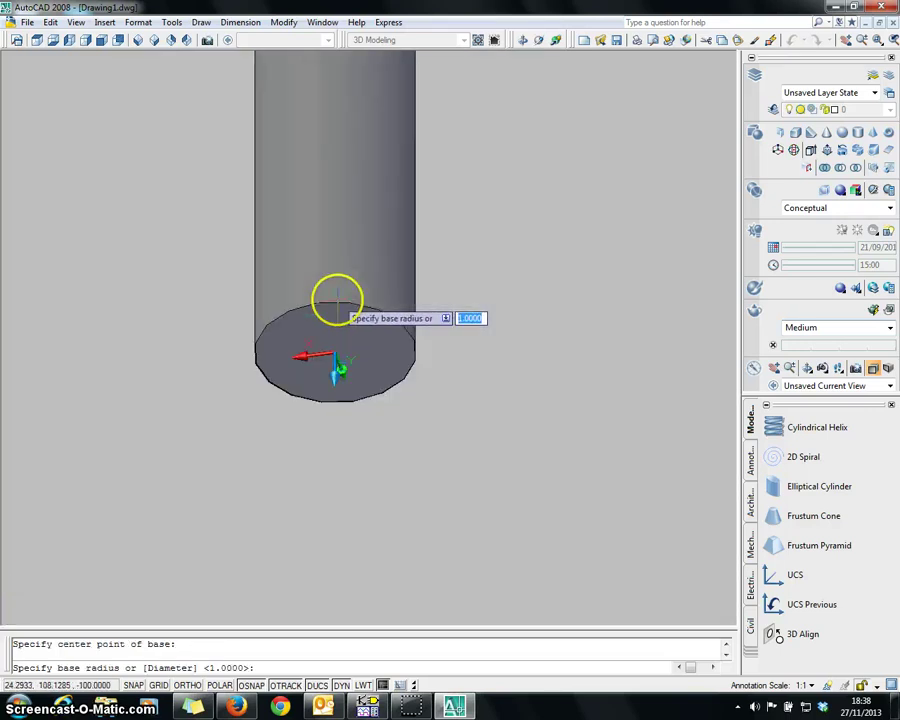
scroll(336, 300, "down", 3)
scroll(368, 345, "down", 2)
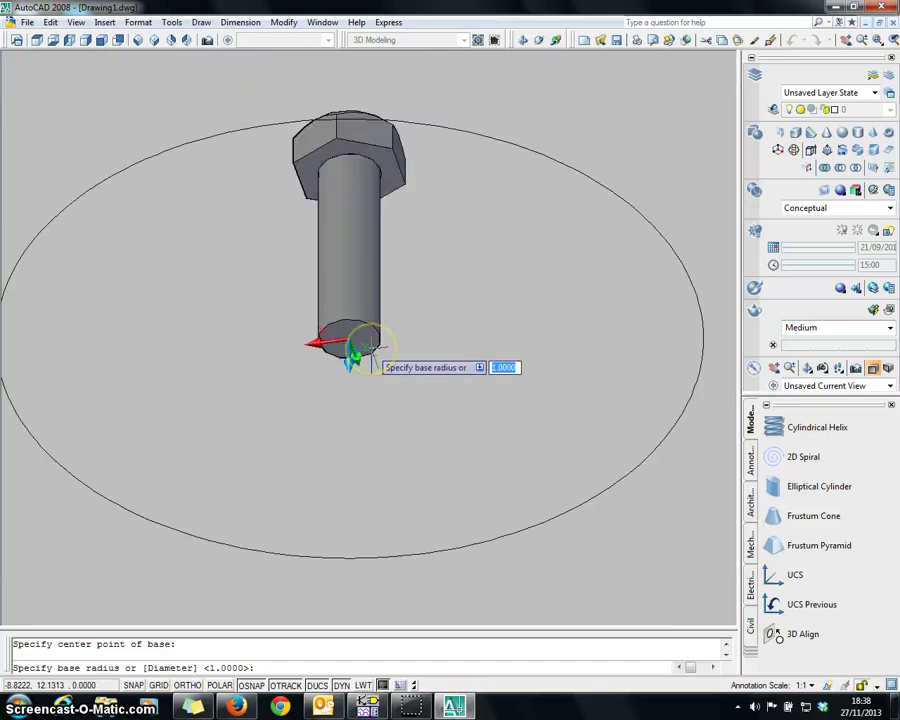
type("15")
key("Return")
key("Return")
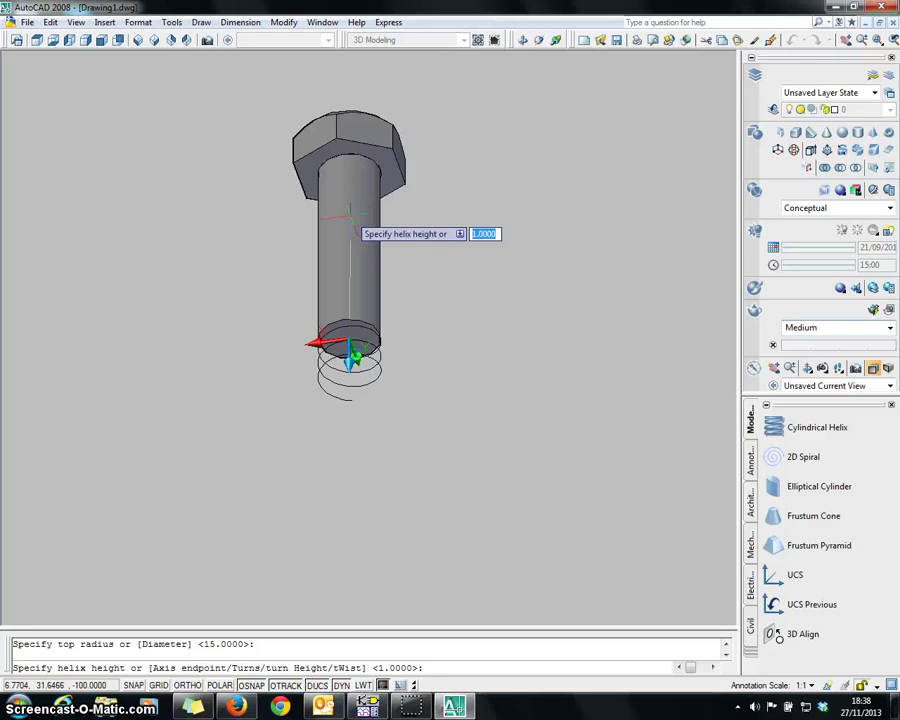
type("-")
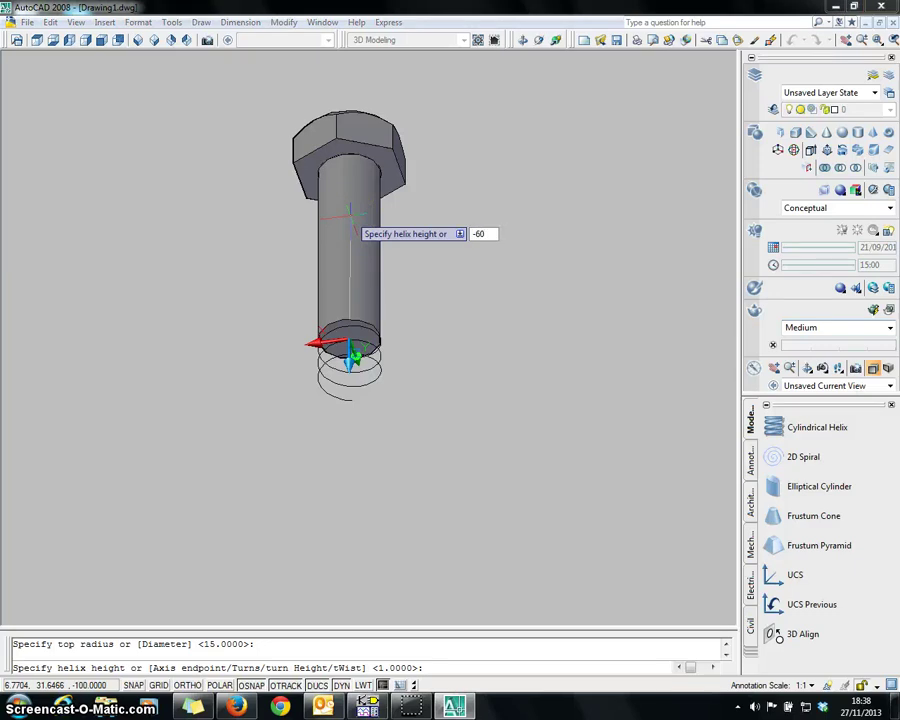
type("60")
key("Return")
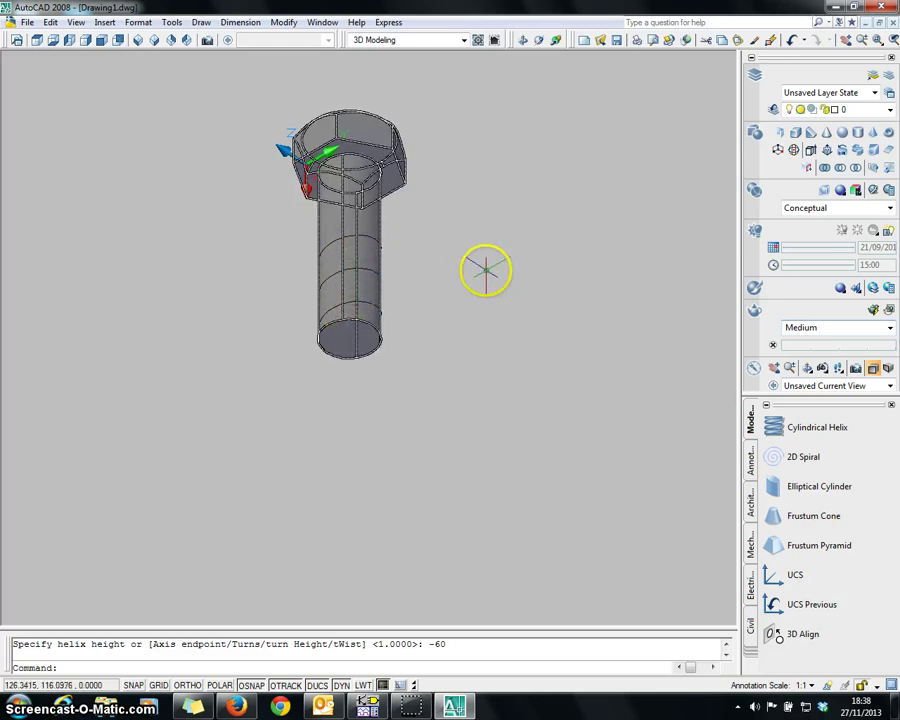
Step: Switch the visual style to 2D Wireframe
left_click(834, 208)
left_click(722, 245)
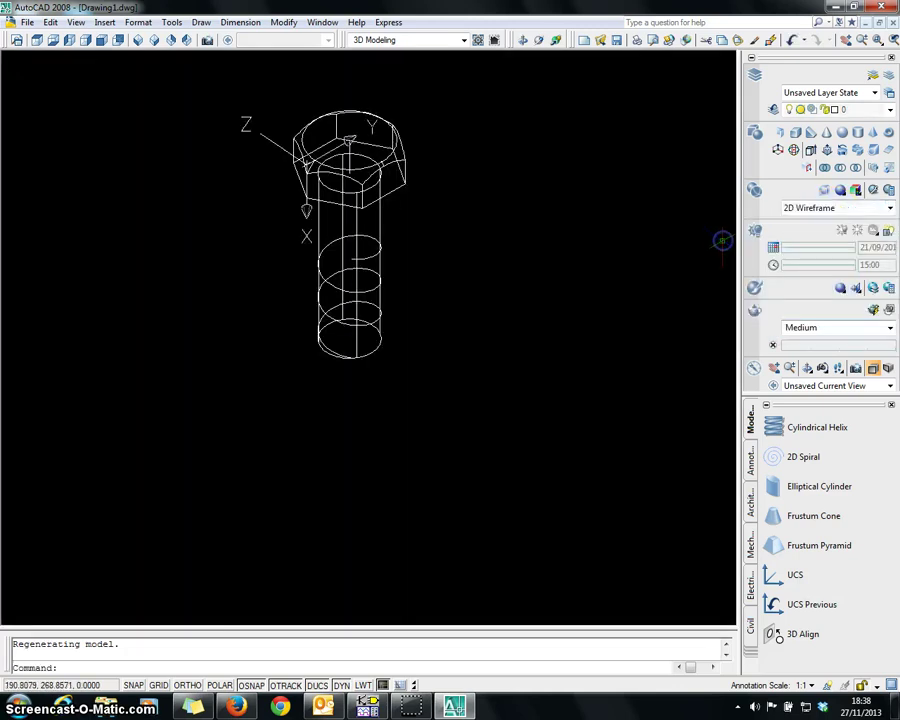
scroll(441, 236, "up", 5)
scroll(276, 228, "down", 4)
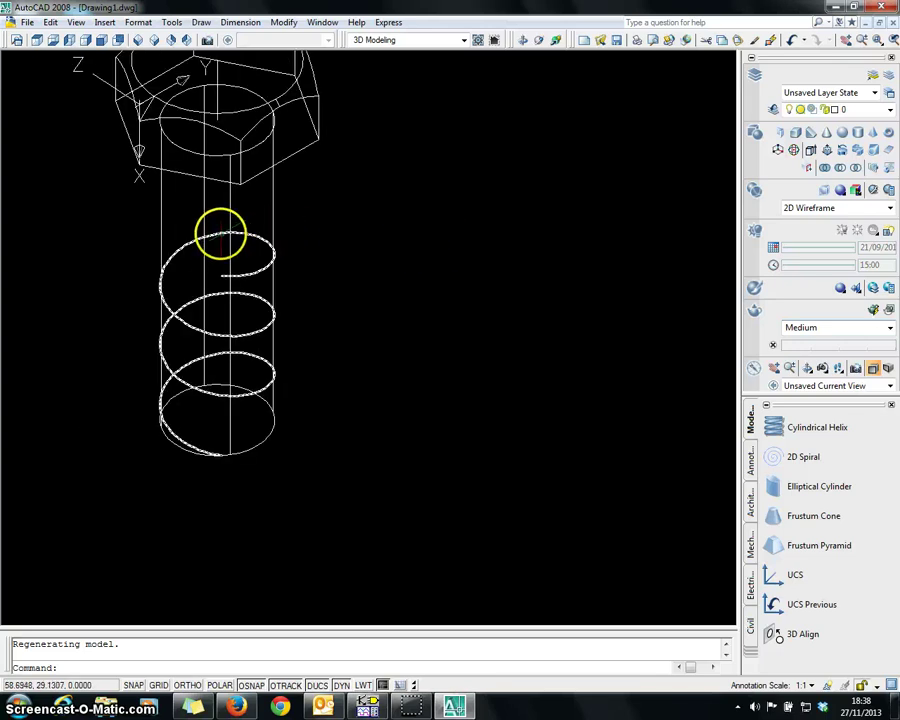
Step: Set the helix to 20 turns with a turn height of 3 in Properties
left_click(220, 235)
key("ctrl+1")
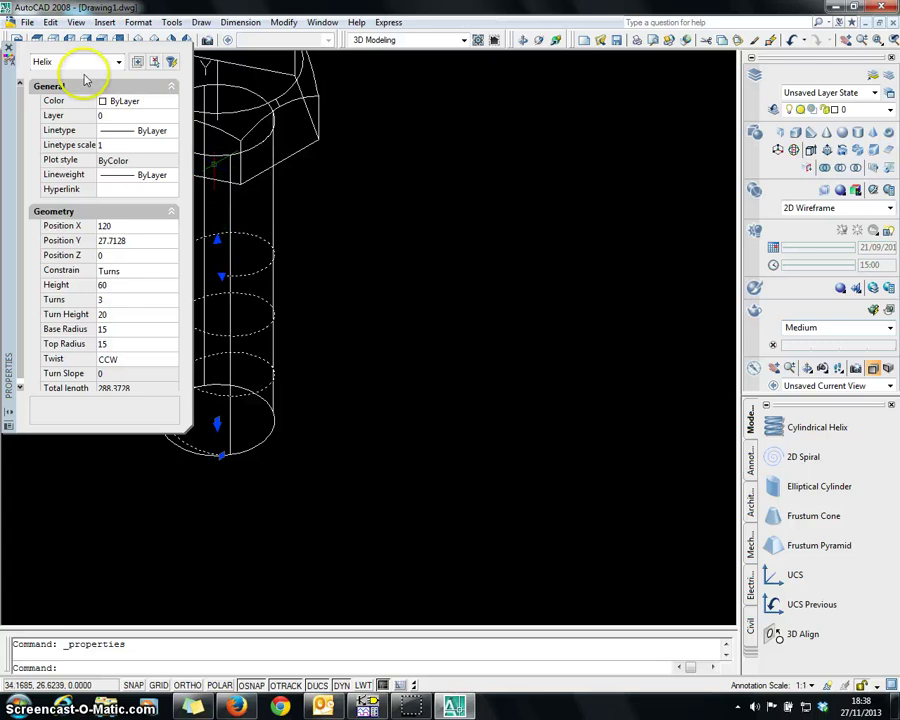
left_click(103, 300)
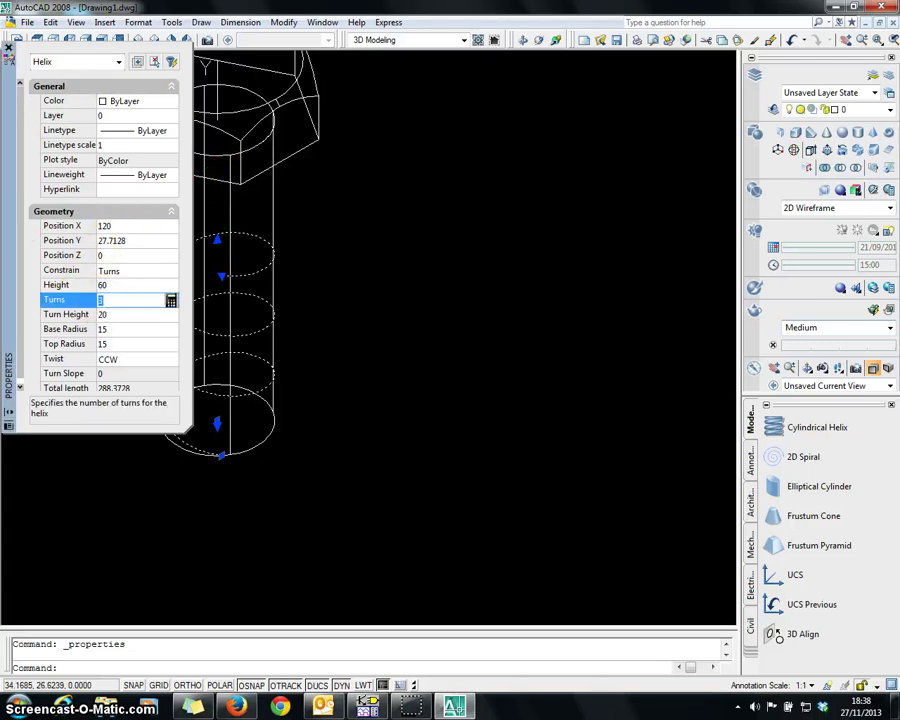
left_click(120, 315)
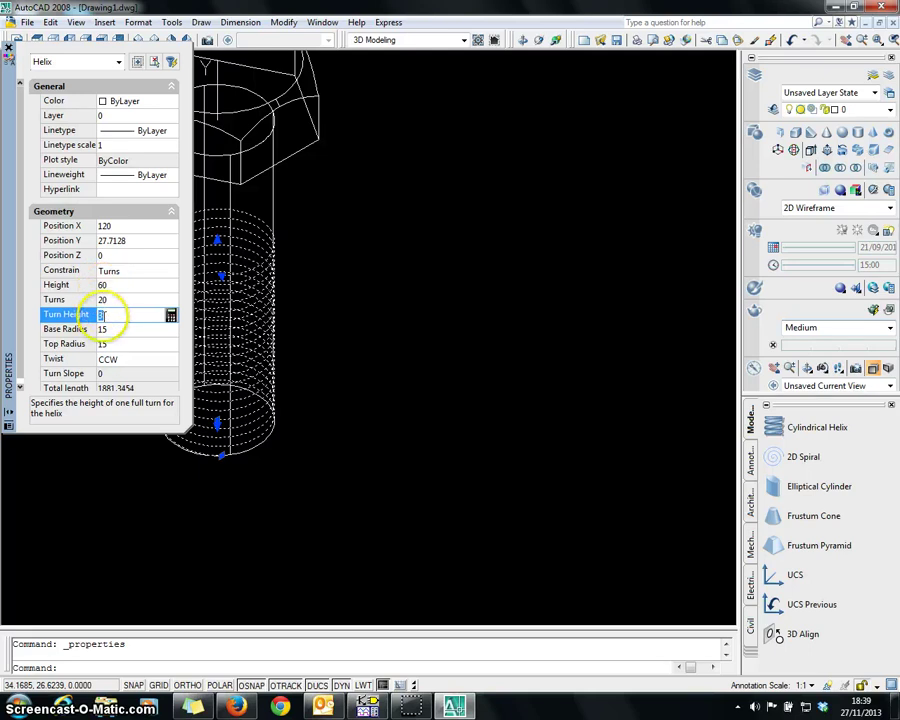
left_click(9, 48)
Step: Draw a tiny 1 by 1.5 rectangle beside the bolt shaft as the thread profile
key("Escape")
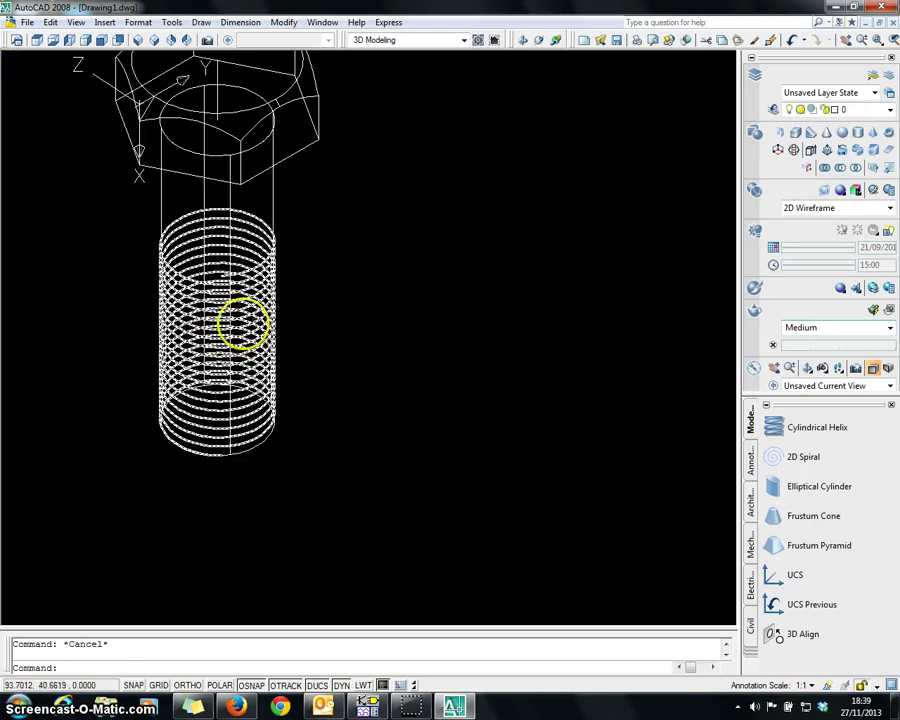
scroll(34, 343, "up", 3)
scroll(35, 344, "down", 2)
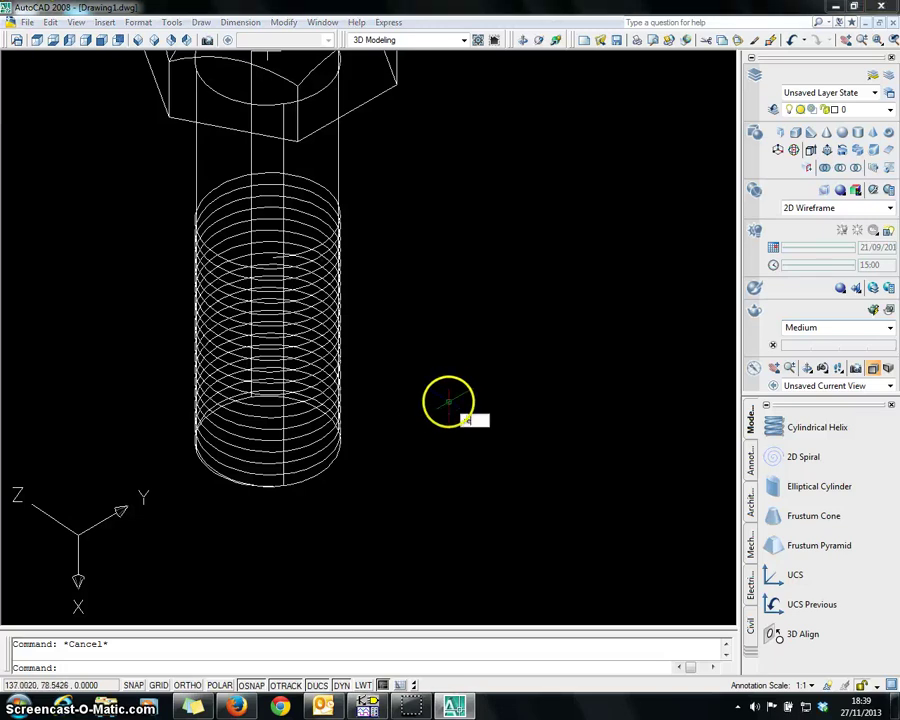
key("Return")
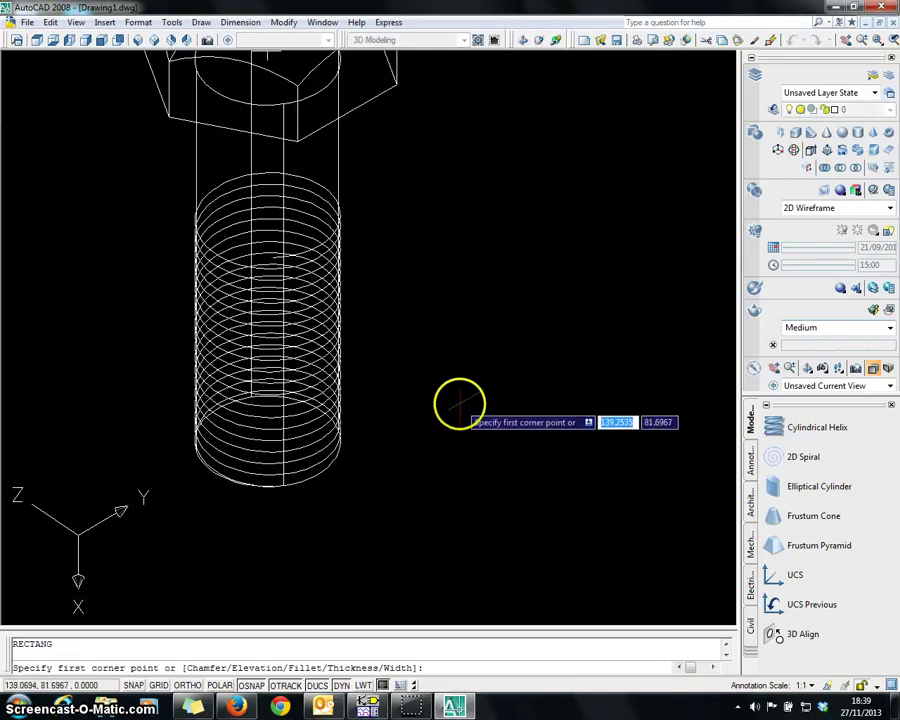
left_click(459, 404)
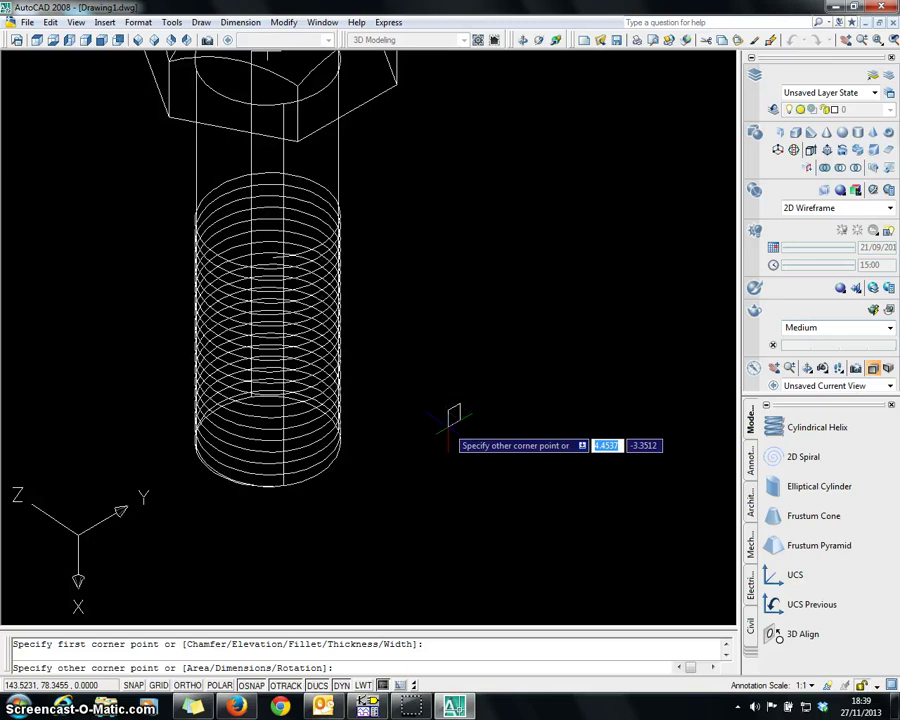
type("1.")
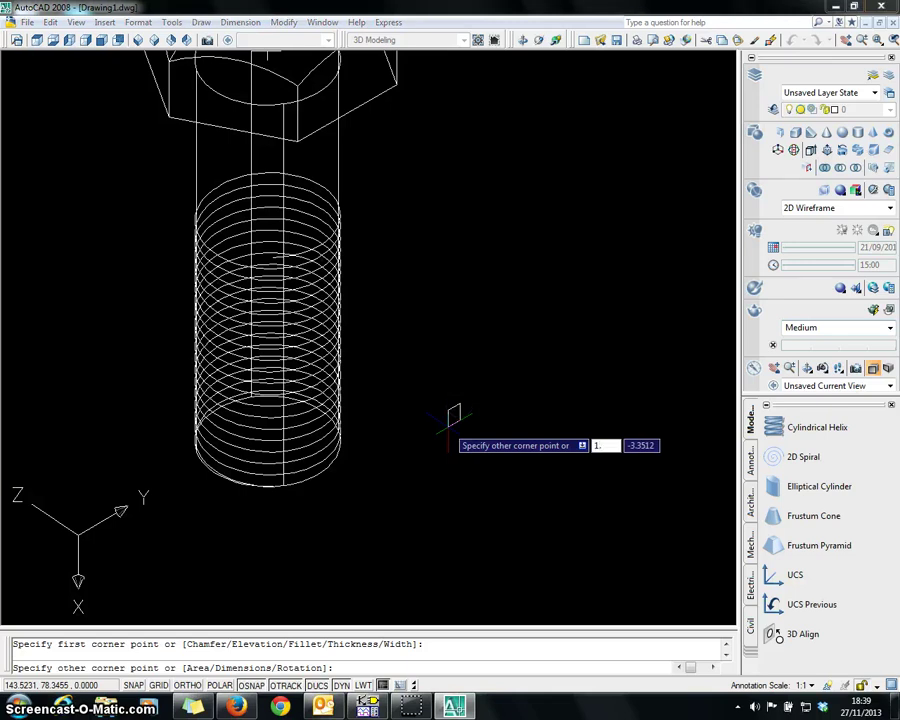
key("Return")
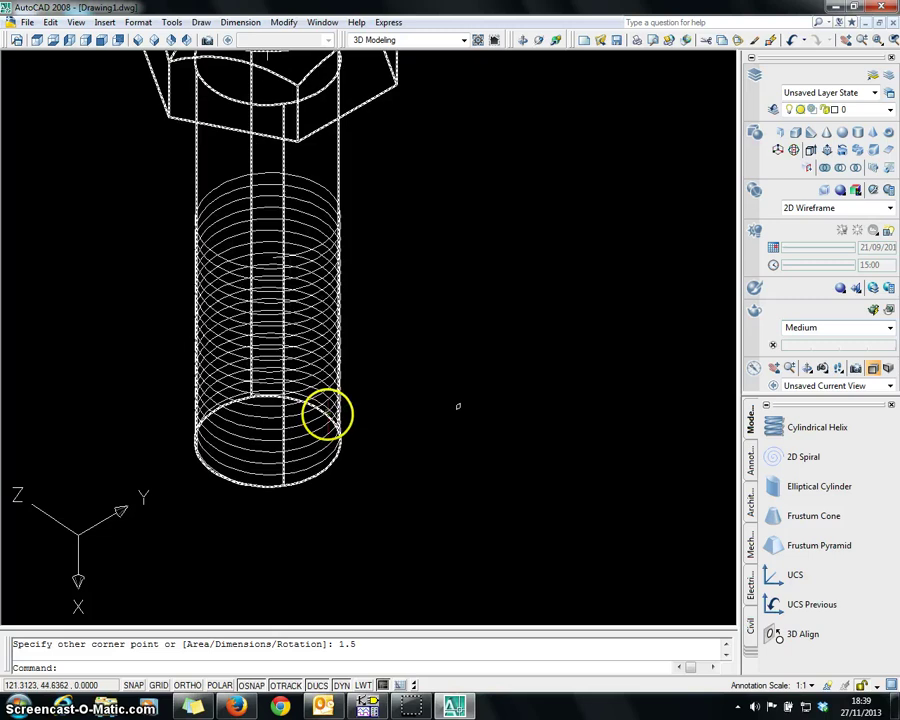
Step: Switch to the Conceptual visual style and sweep the small rectangle along the helix
left_click(838, 208)
left_click(719, 301)
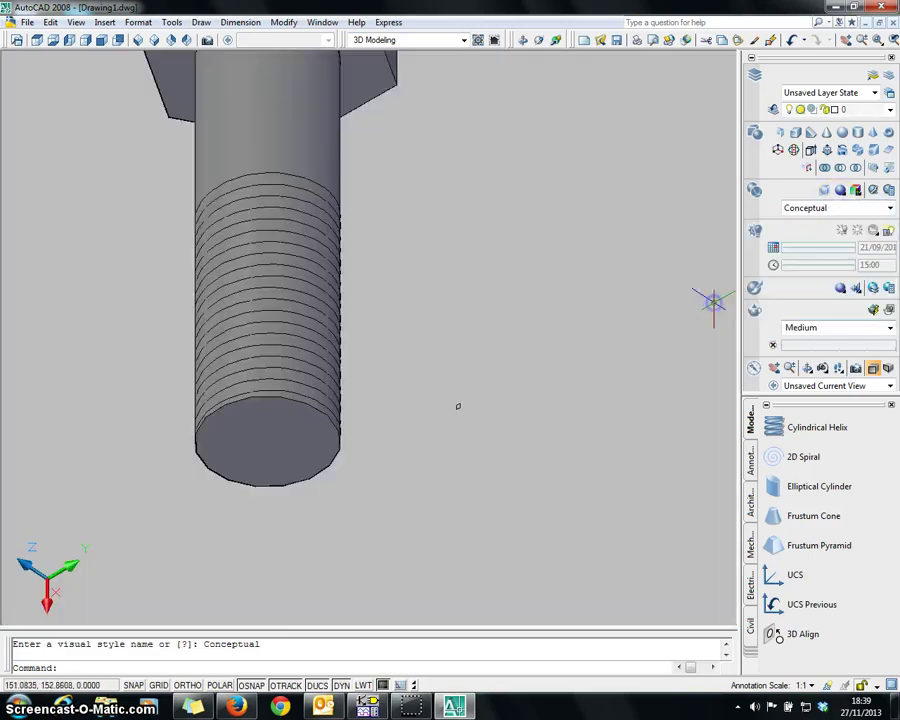
left_click(858, 151)
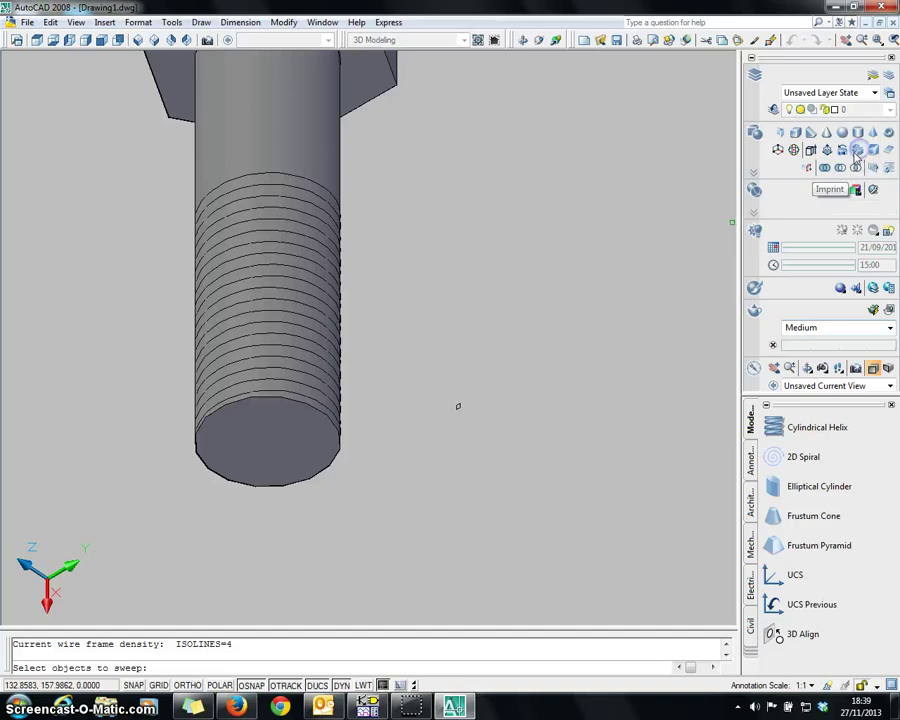
left_click(458, 405)
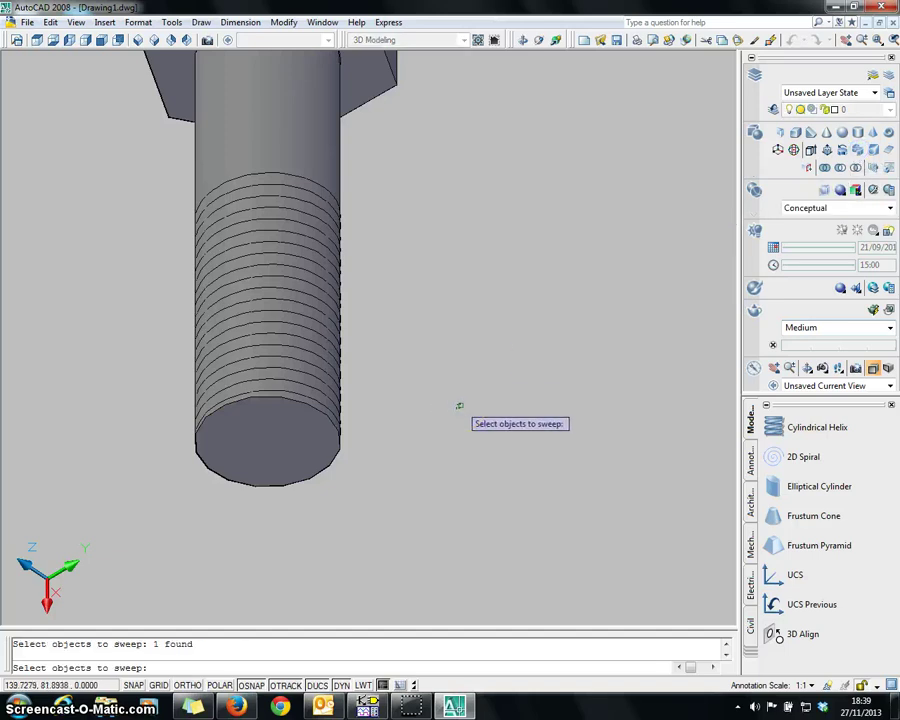
key("Return")
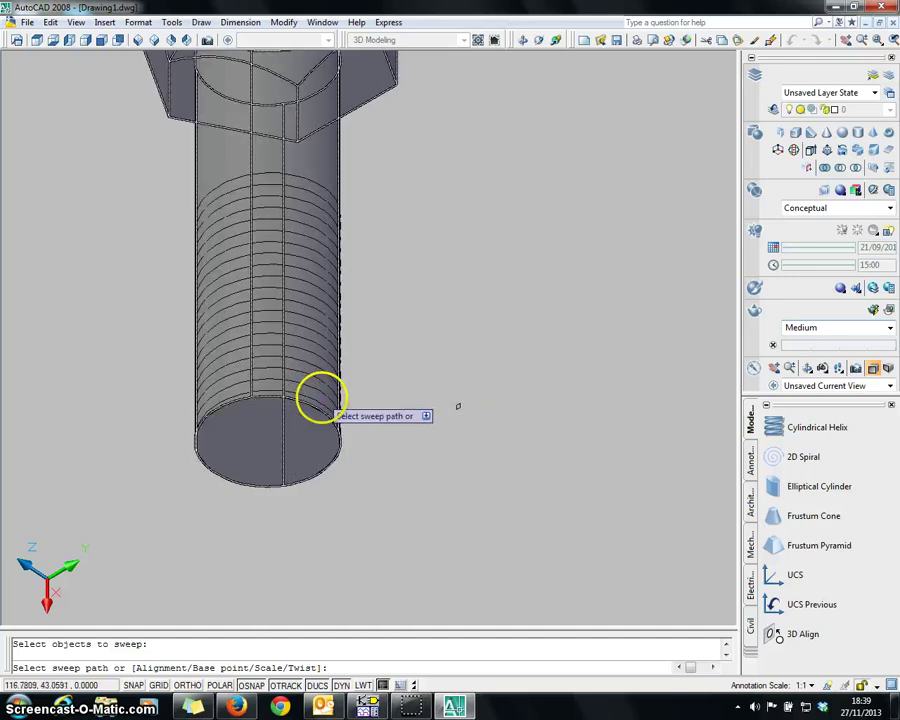
left_click(318, 400)
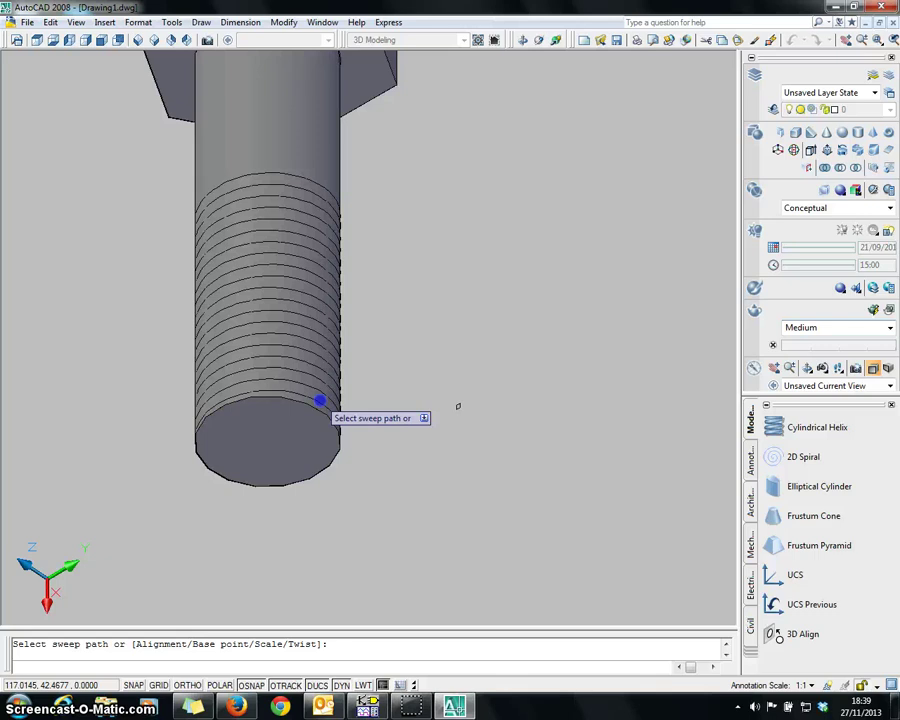
key("Return")
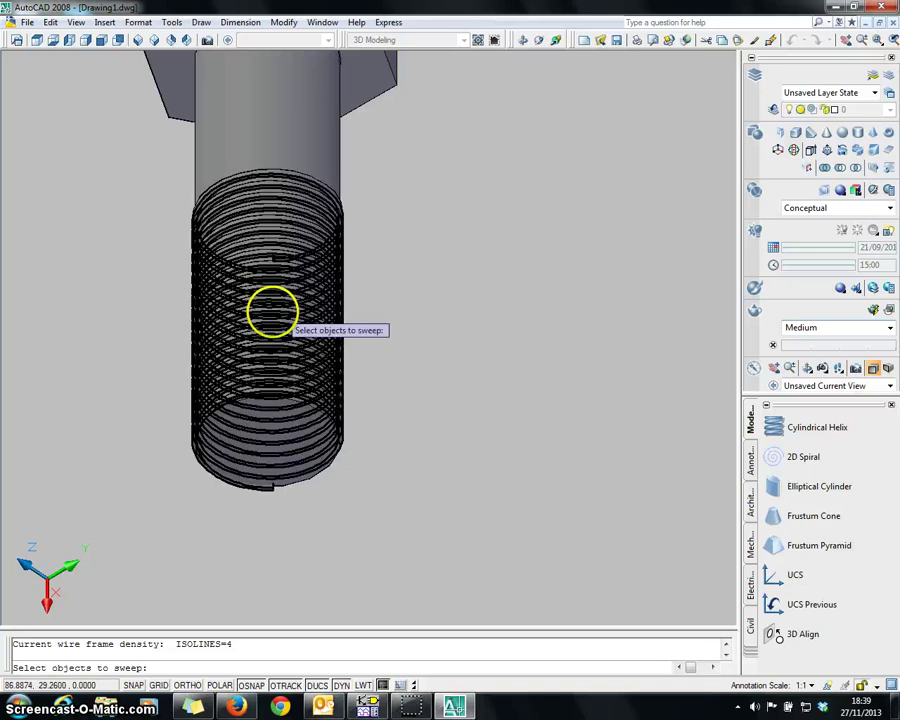
Step: Orbit the view to inspect the coiled thread along the shaft and head
left_click(524, 43)
left_click_drag(333, 183, 300, 251)
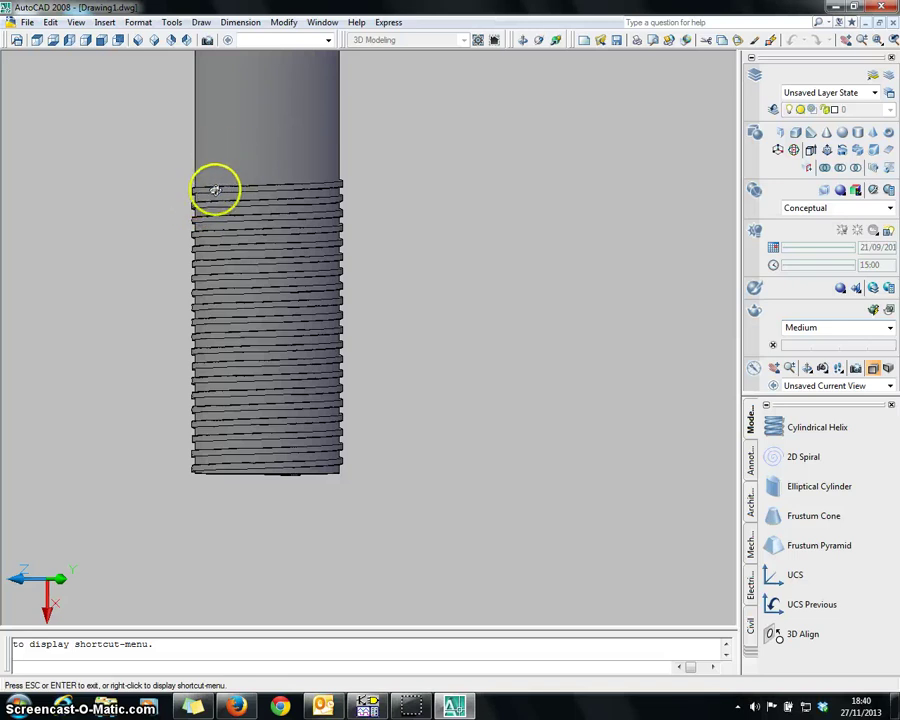
left_click_drag(231, 190, 311, 84)
left_click_drag(293, 207, 271, 369)
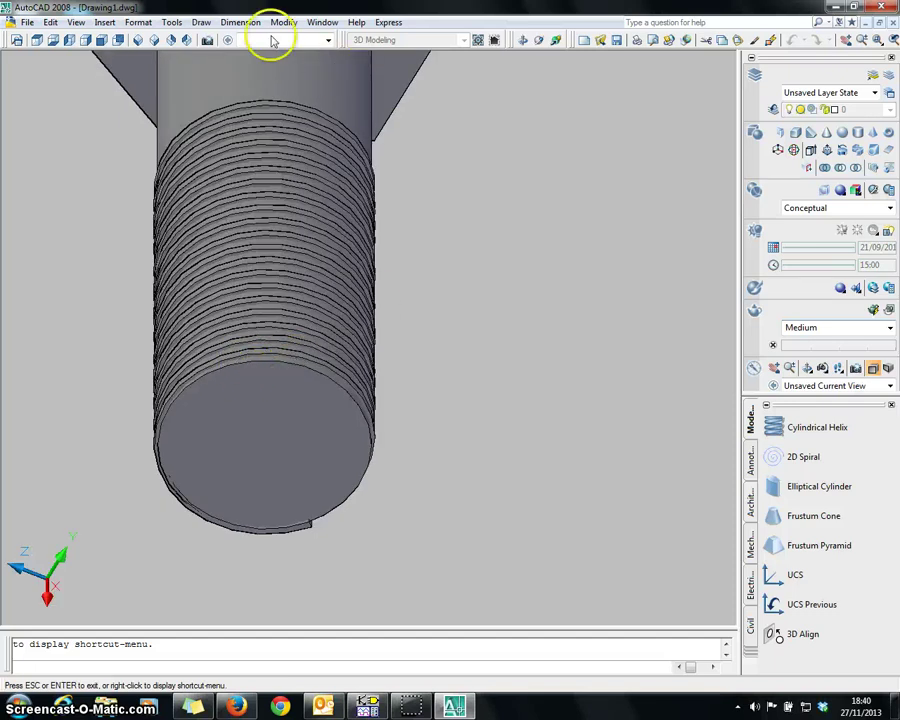
Step: Chamfer the shaft's bottom circular edge with distances of 10 on both surfaces
left_click(201, 22)
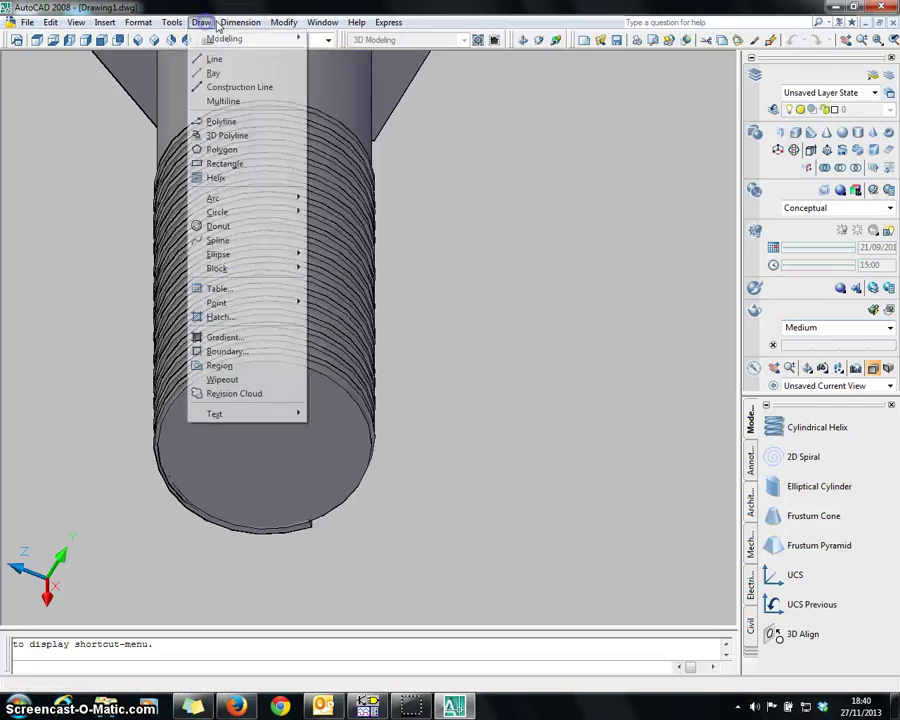
mouse_move(288, 24)
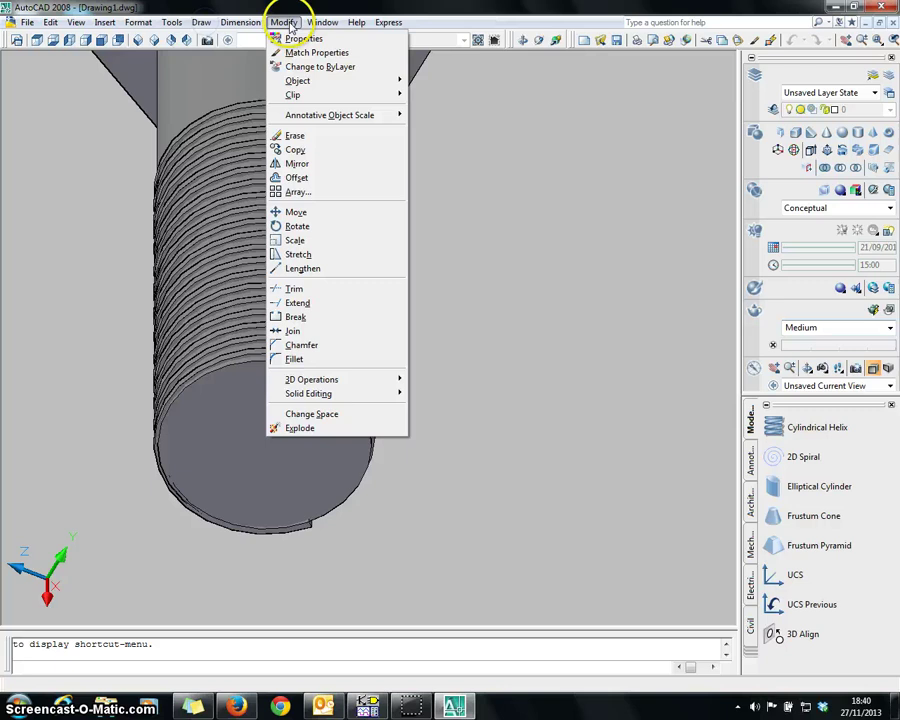
left_click(308, 345)
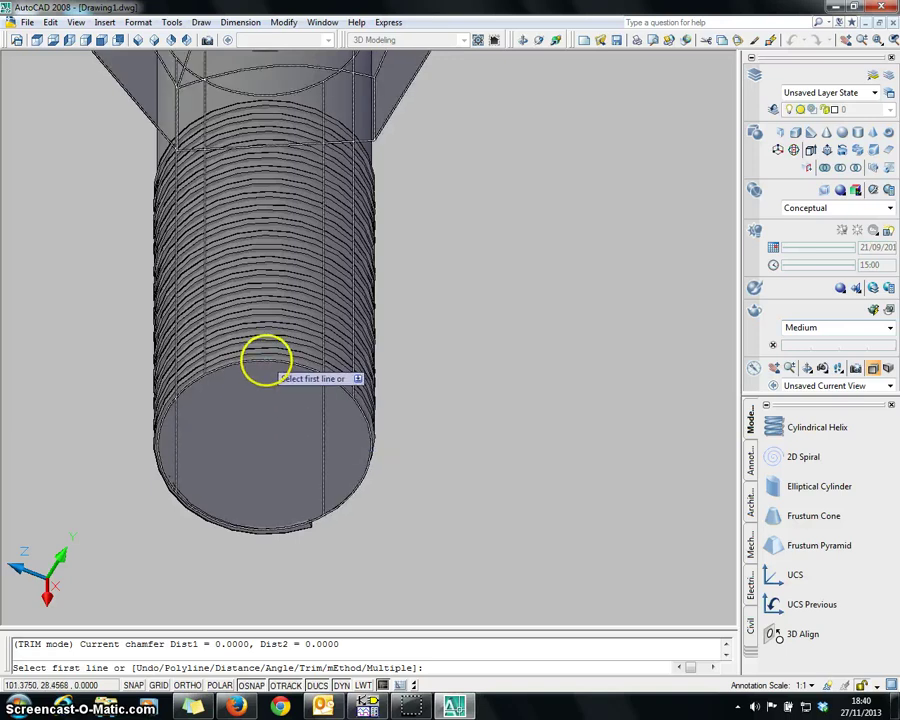
left_click(268, 364)
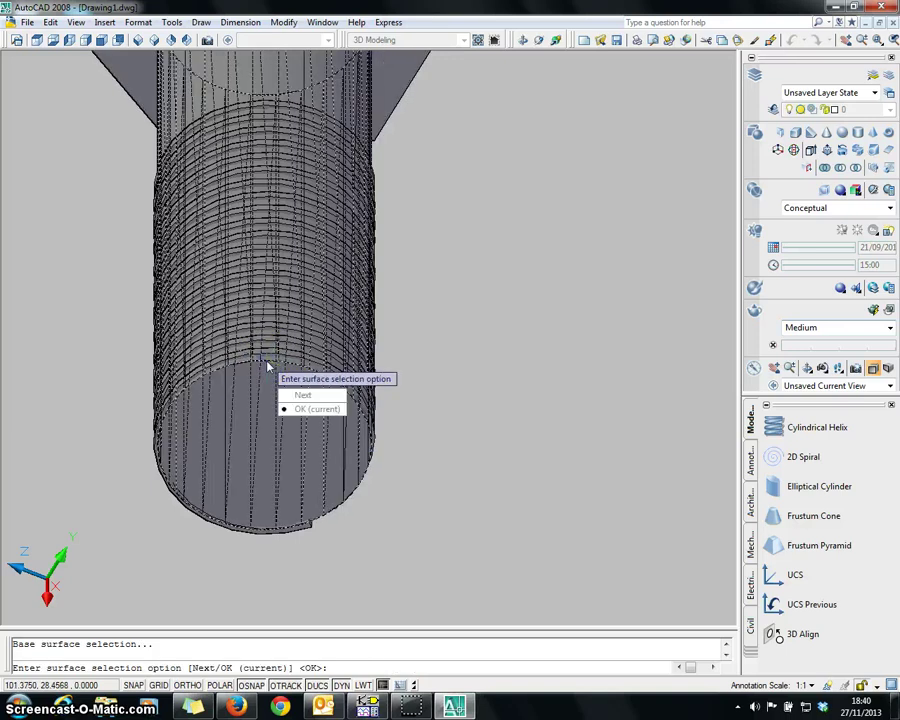
key("Return")
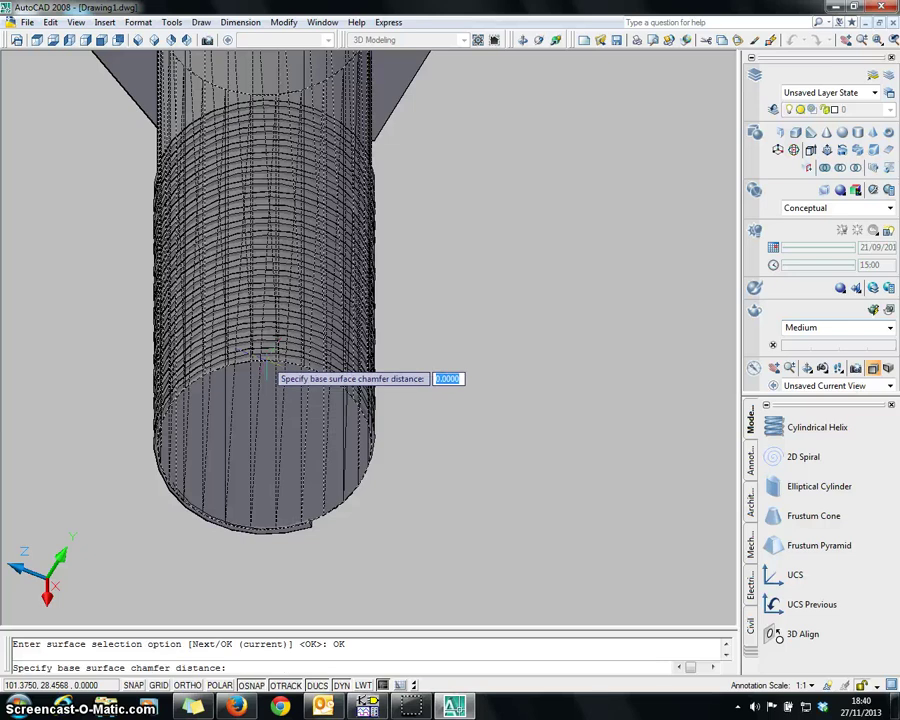
type("1")
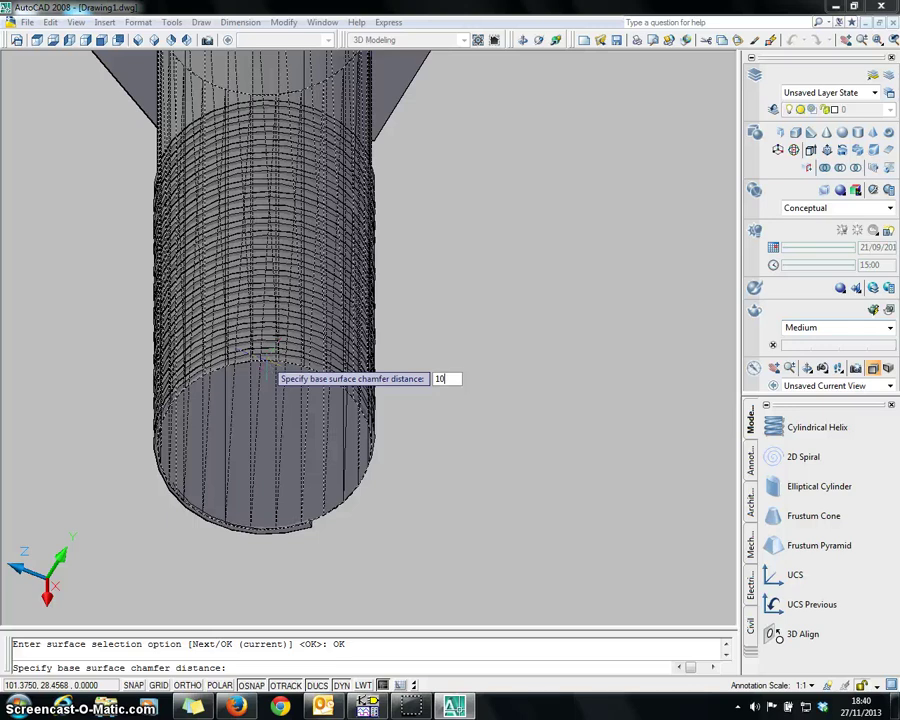
type("0")
key("Return")
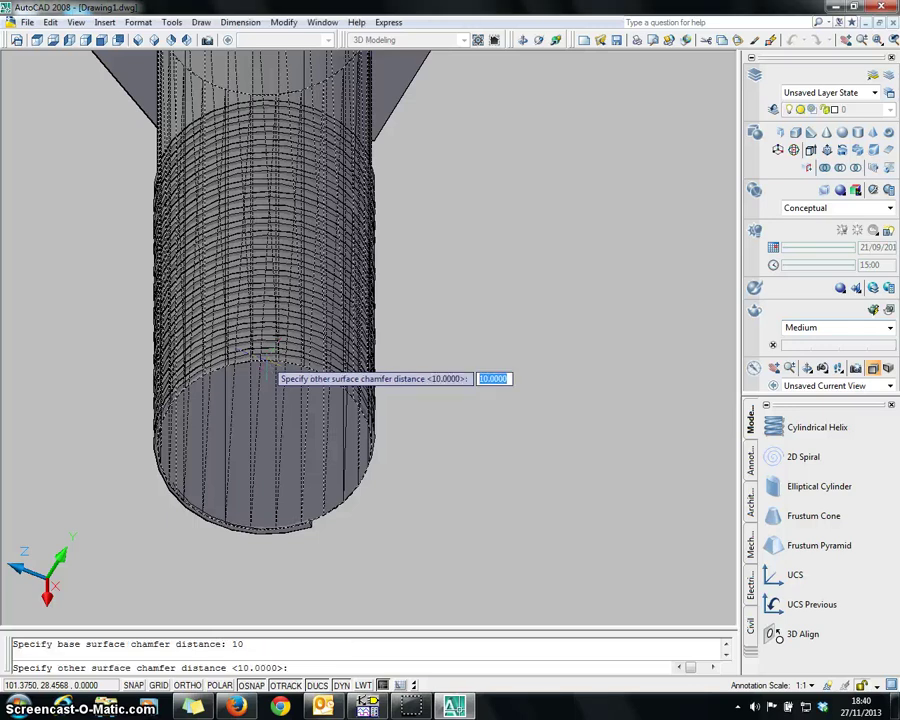
key("Return")
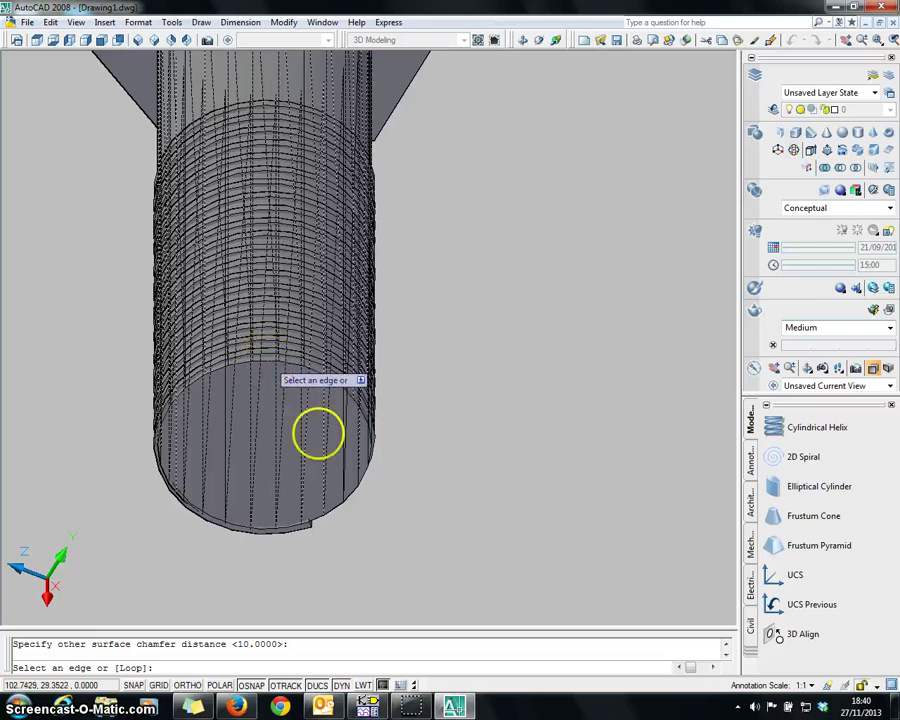
left_click(353, 490)
key("Return")
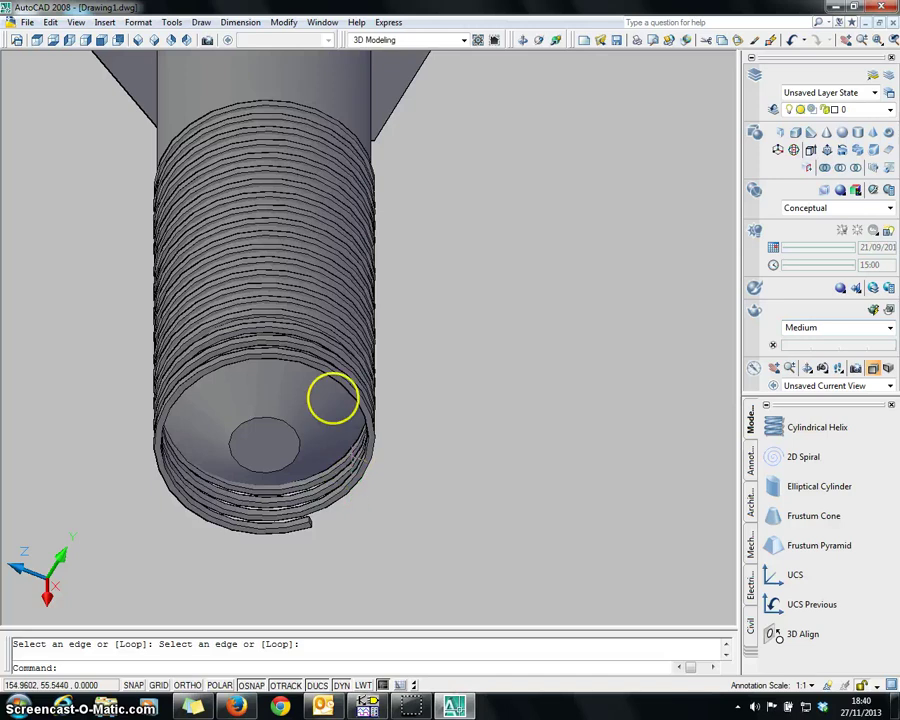
Step: Orbit to a side-on view showing the coiled thread and chamfered shaft end
left_click(523, 43)
left_click_drag(306, 283, 295, 390)
left_click_drag(327, 148, 315, 259)
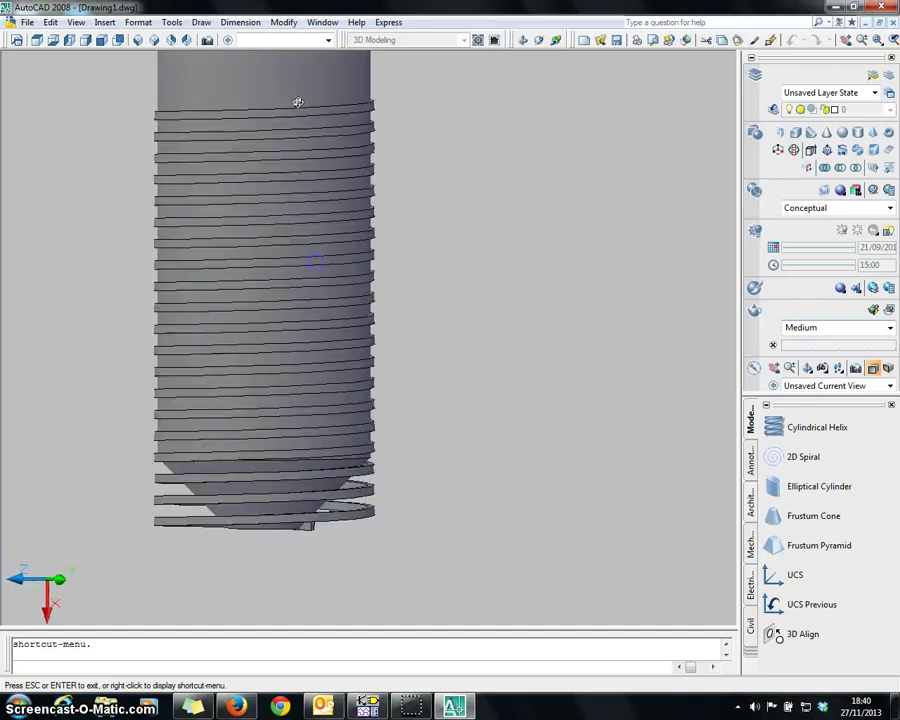
mouse_move(299, 90)
left_mouse_down()
mouse_move(315, 195)
mouse_move(315, 110)
left_mouse_up()
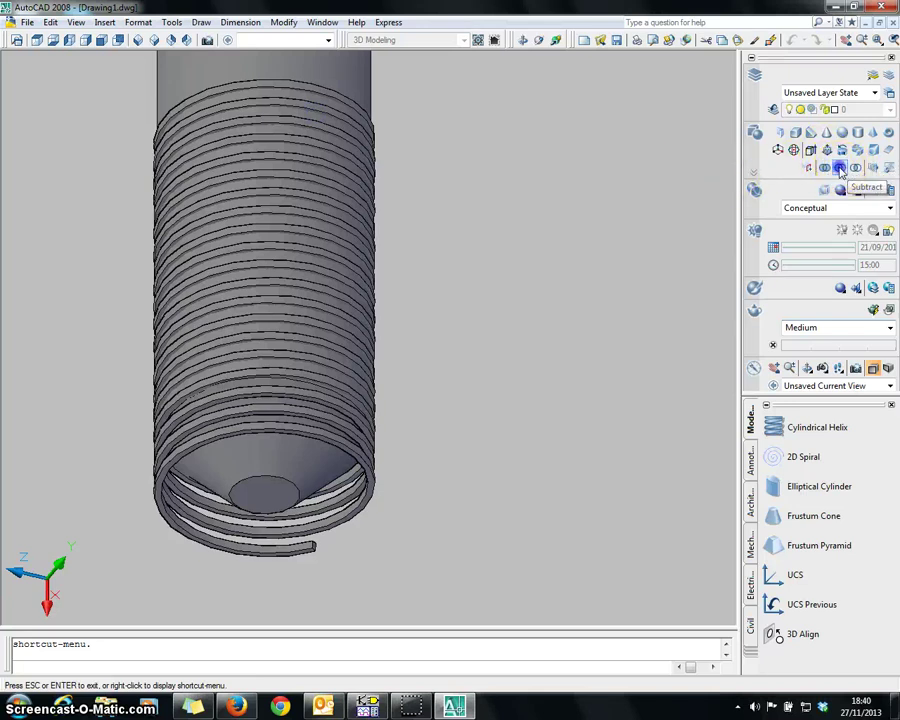
Step: Subtract the coiled thread solid from the shaft cylinder to cut the threads
left_click(840, 170)
left_click(322, 62)
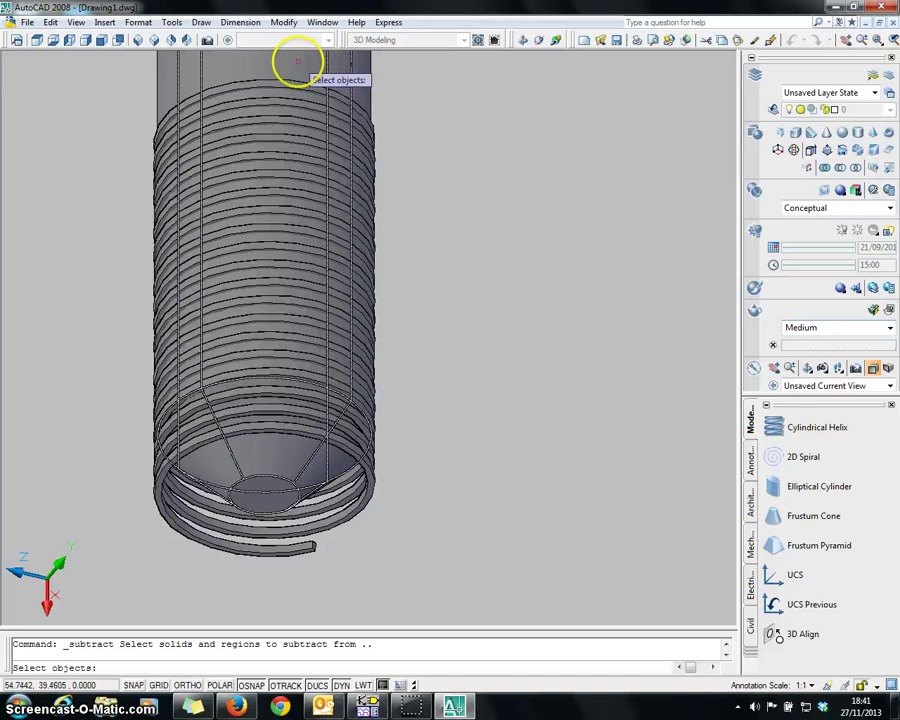
left_click(297, 61)
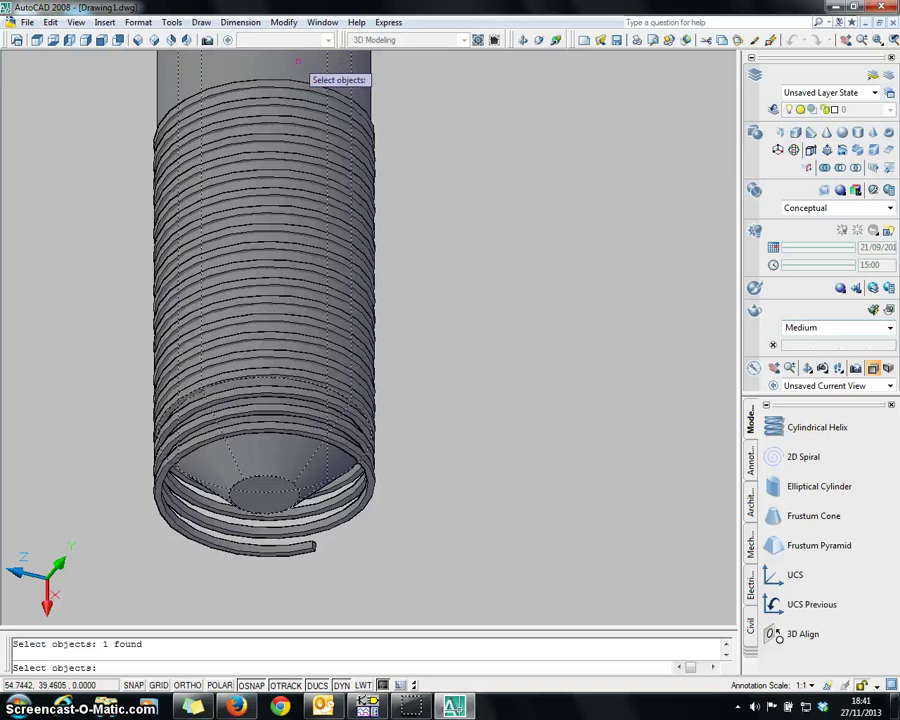
right_click(296, 70)
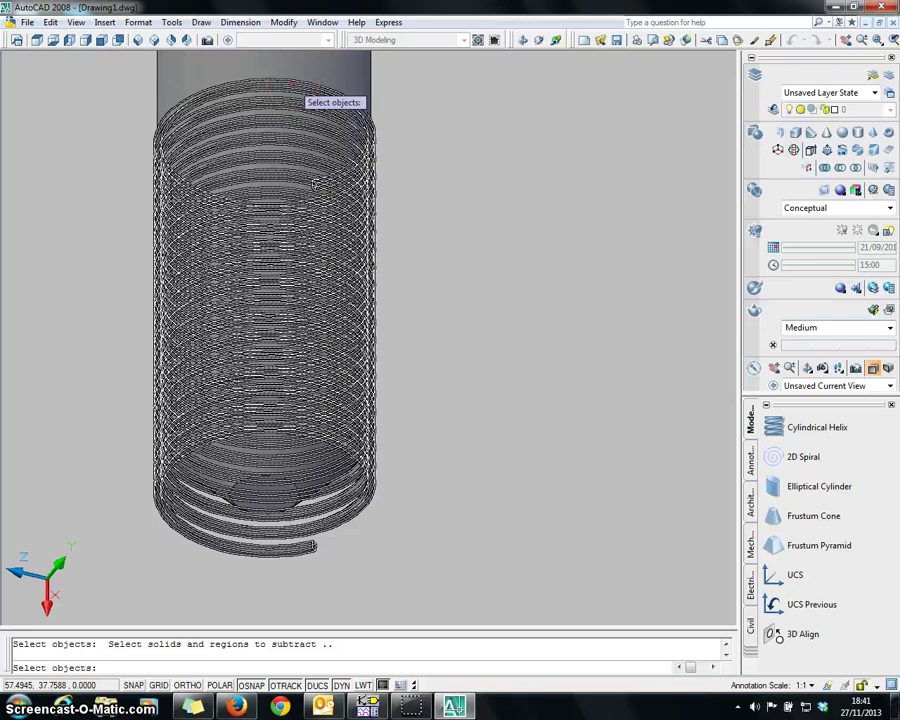
left_click(292, 85)
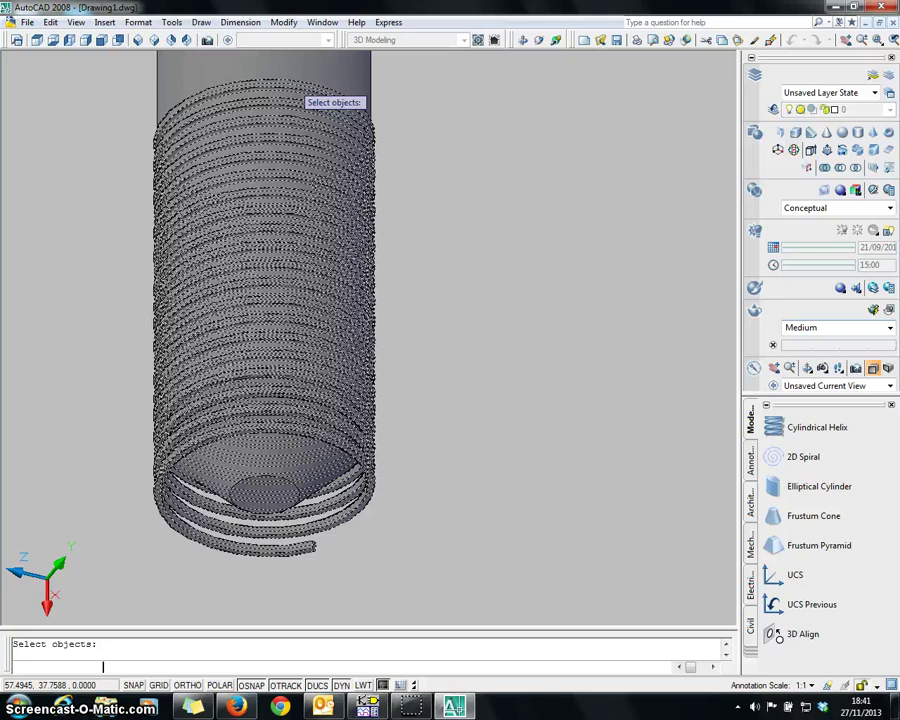
key("Return")
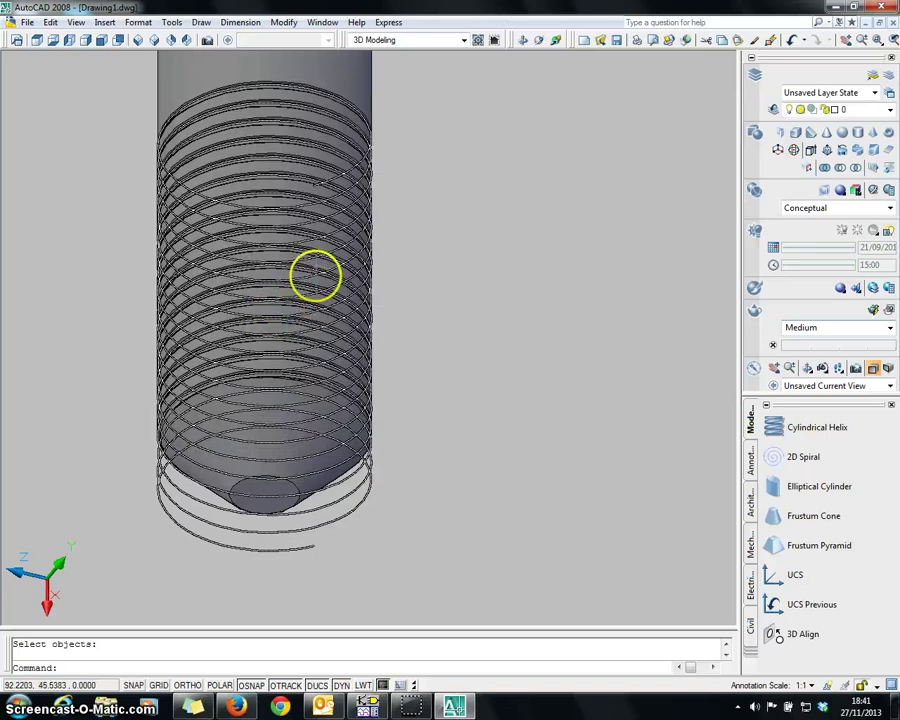
Step: Delete the leftover helix curve below the chamfered tip
key("Escape")
left_click(350, 512)
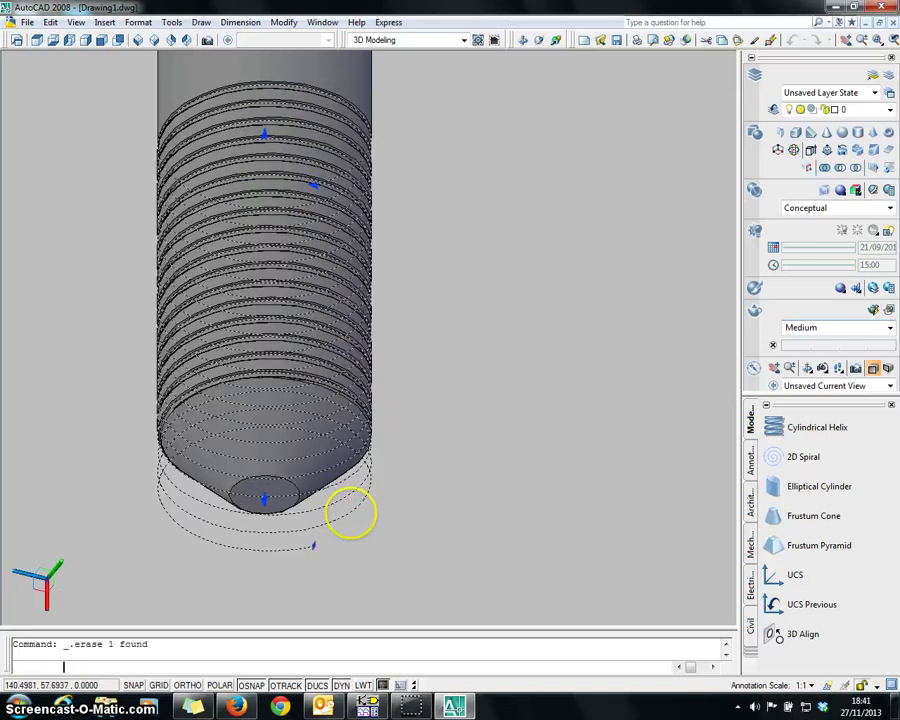
key("Delete")
Step: Pan, zoom and orbit to an angled three-quarter view of the whole bolt
left_click(524, 40)
left_click_drag(463, 97, 454, 204)
scroll(454, 204, "up", 4)
scroll(456, 206, "down", 6)
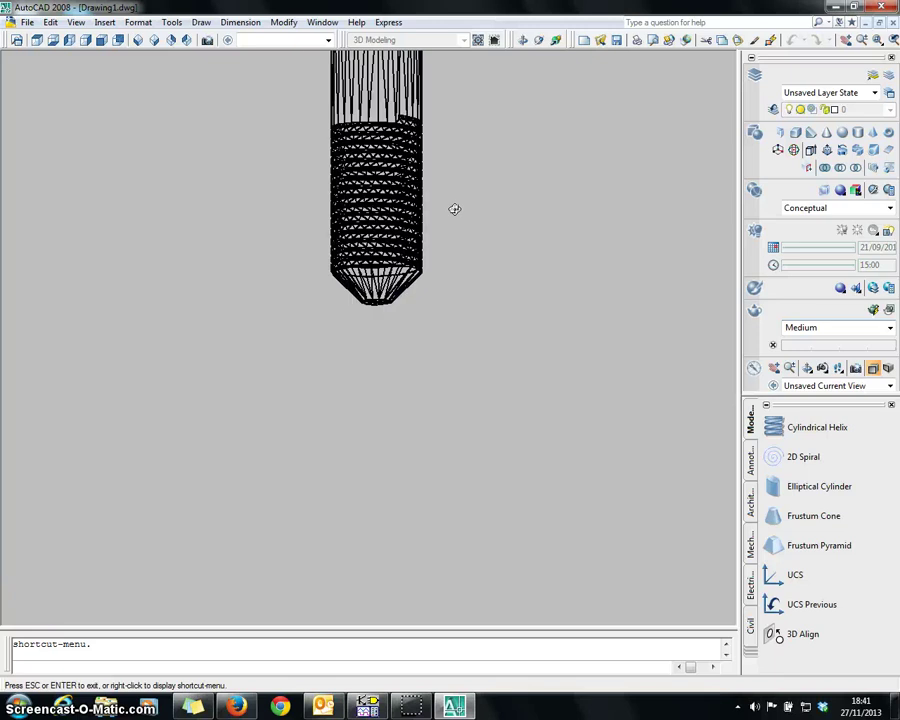
scroll(454, 209, "down", 3)
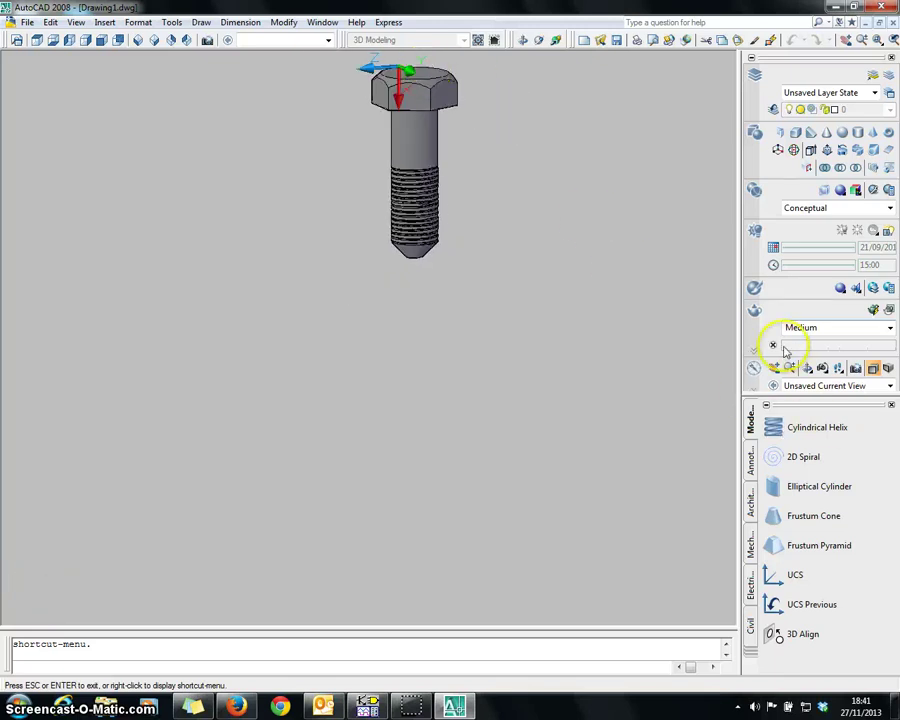
mouse_move(462, 101)
middle_mouse_down()
mouse_move(438, 255)
mouse_move(402, 301)
middle_mouse_up()
scroll(402, 303, "up", 4)
middle_click_drag(438, 456, 434, 416)
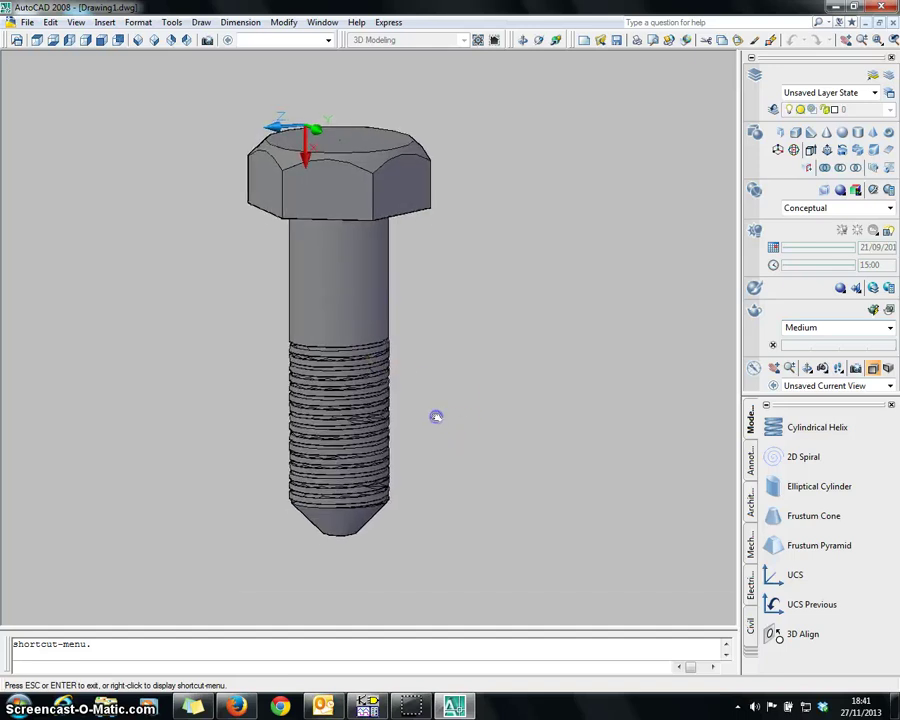
left_click(538, 40)
left_click_drag(448, 335, 418, 220)
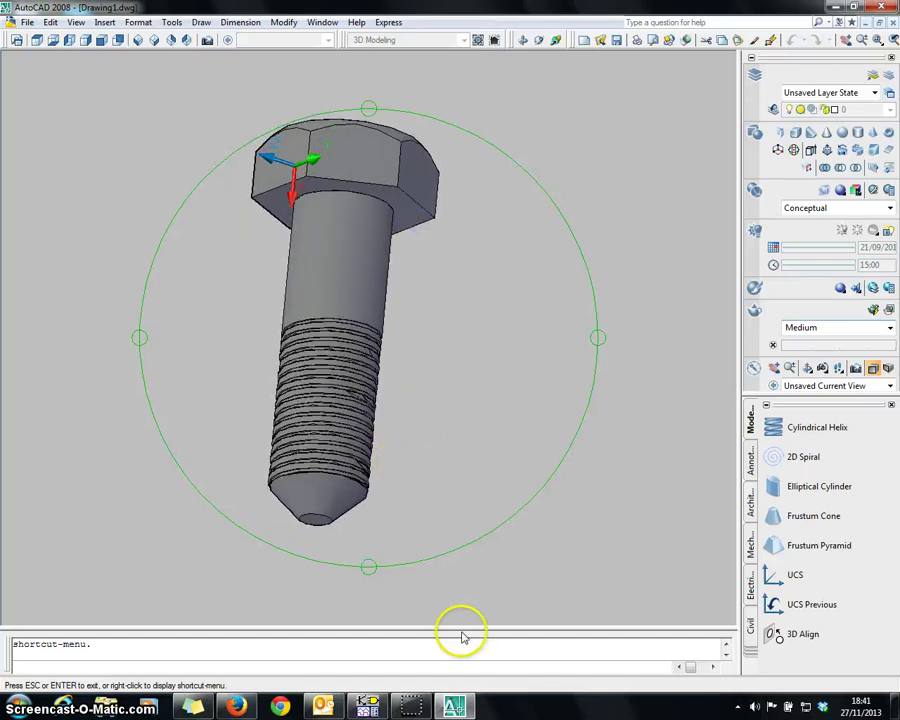